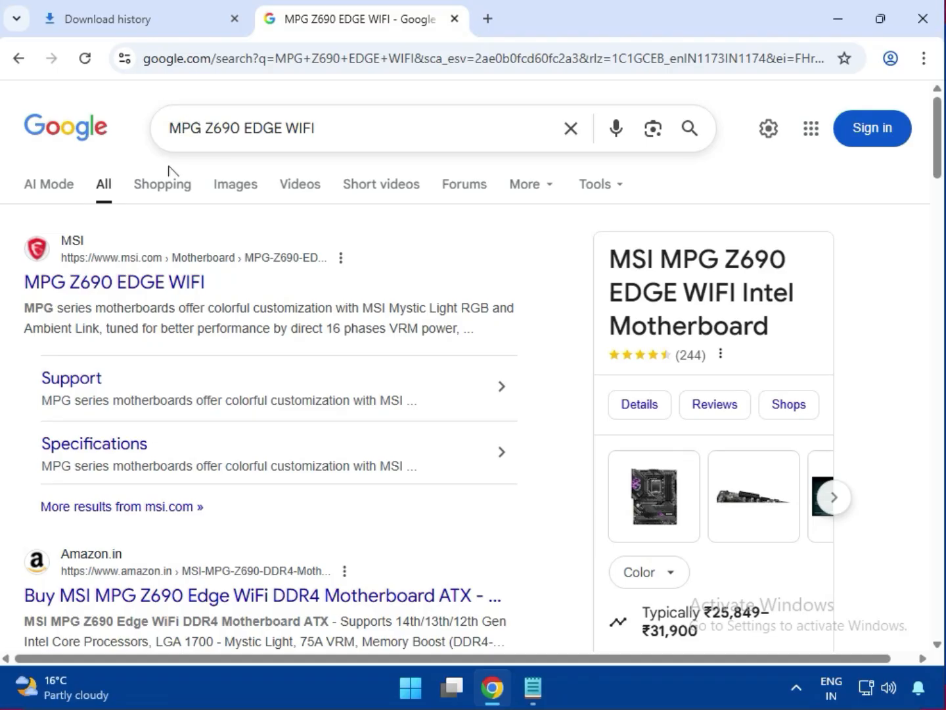
- Open MSI's MPG Z690 EDGE WIFI product page from the search results and go to its Support section
click(152, 287)
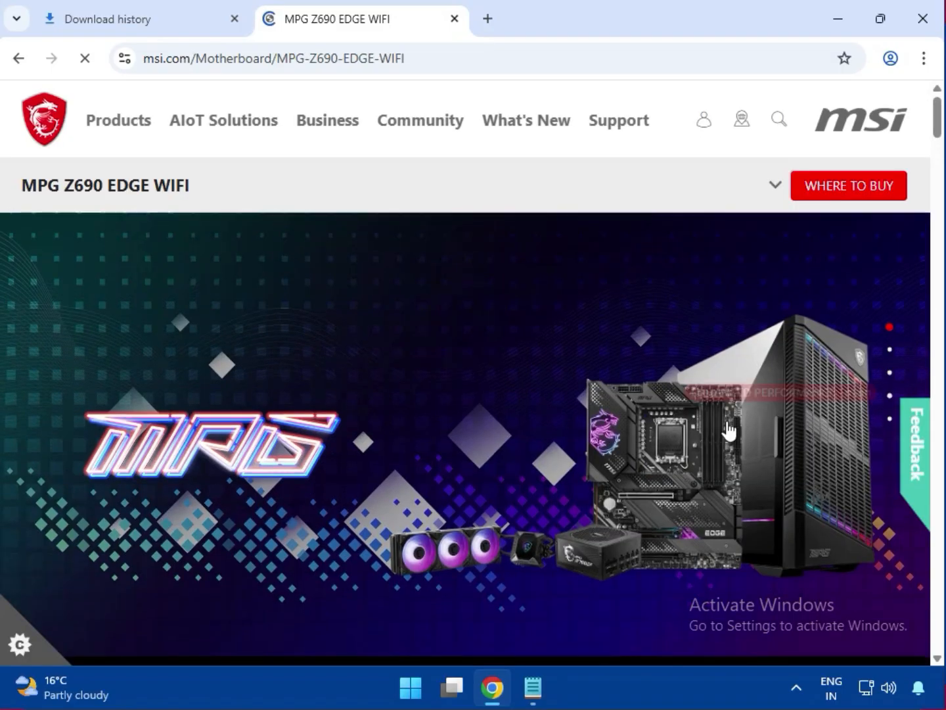
scroll(731, 437, down, 4)
scroll(732, 436, up, 4)
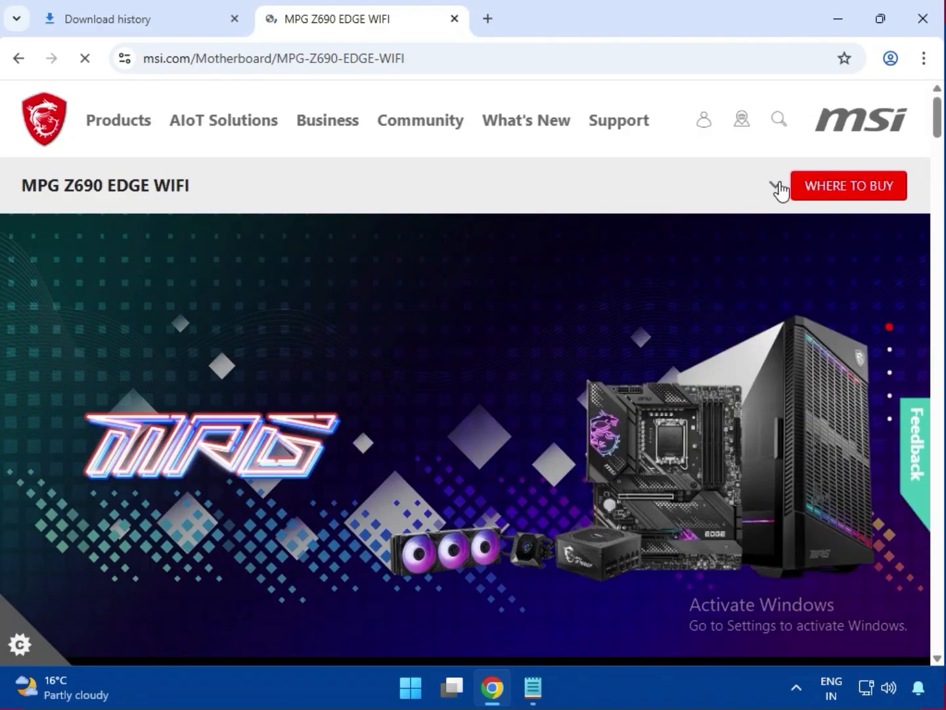
click(776, 189)
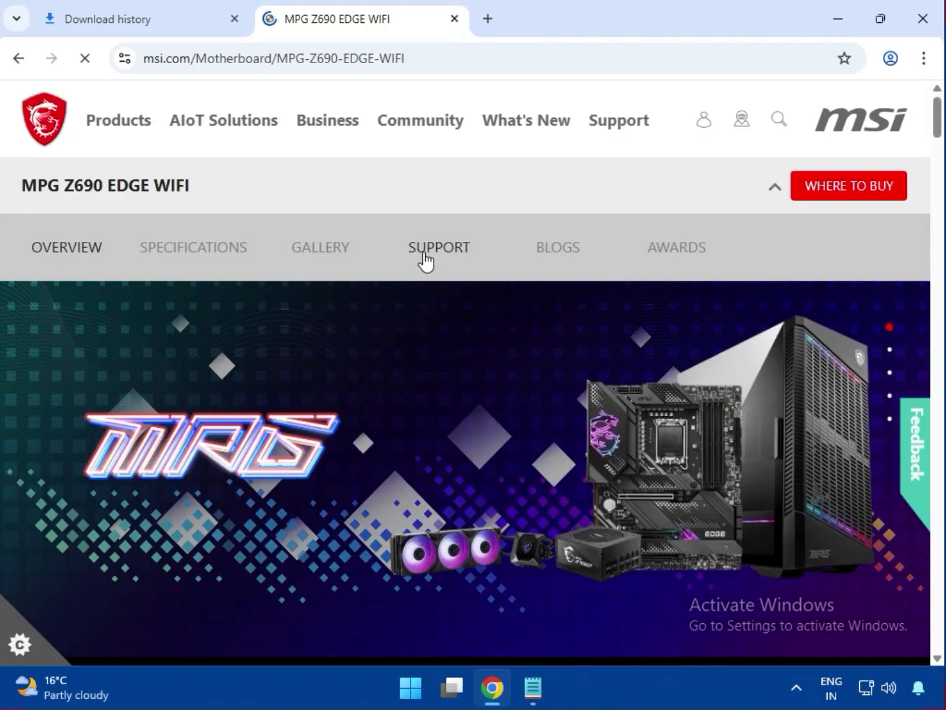
click(439, 250)
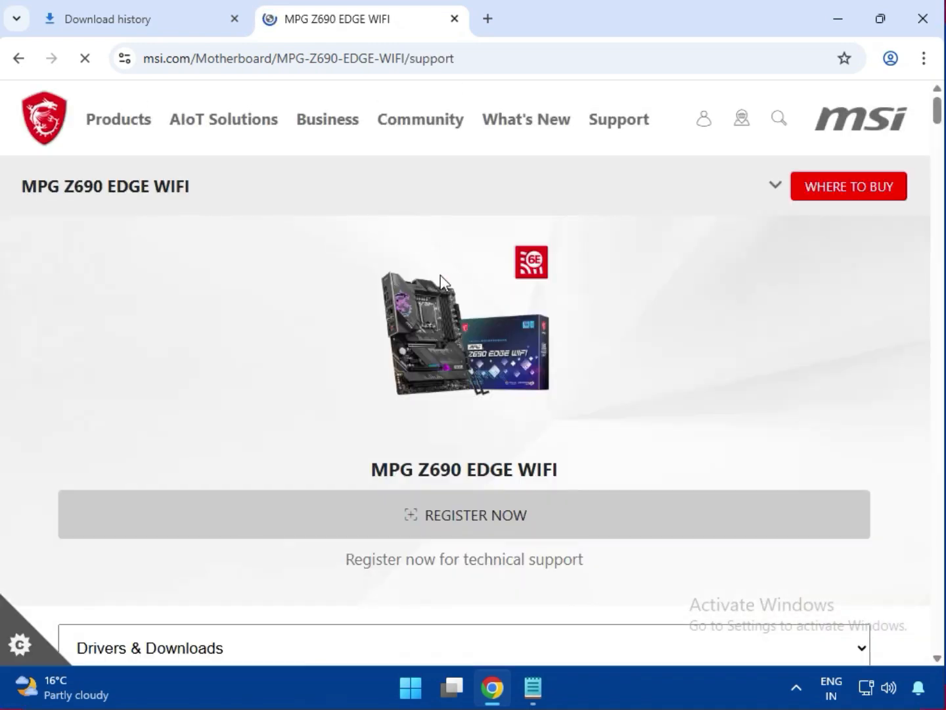
- Choose Drivers & Downloads for the motherboard and switch the download category to Driver
scroll(432, 298, down, 4)
scroll(433, 299, up, 2)
scroll(433, 302, up, 1)
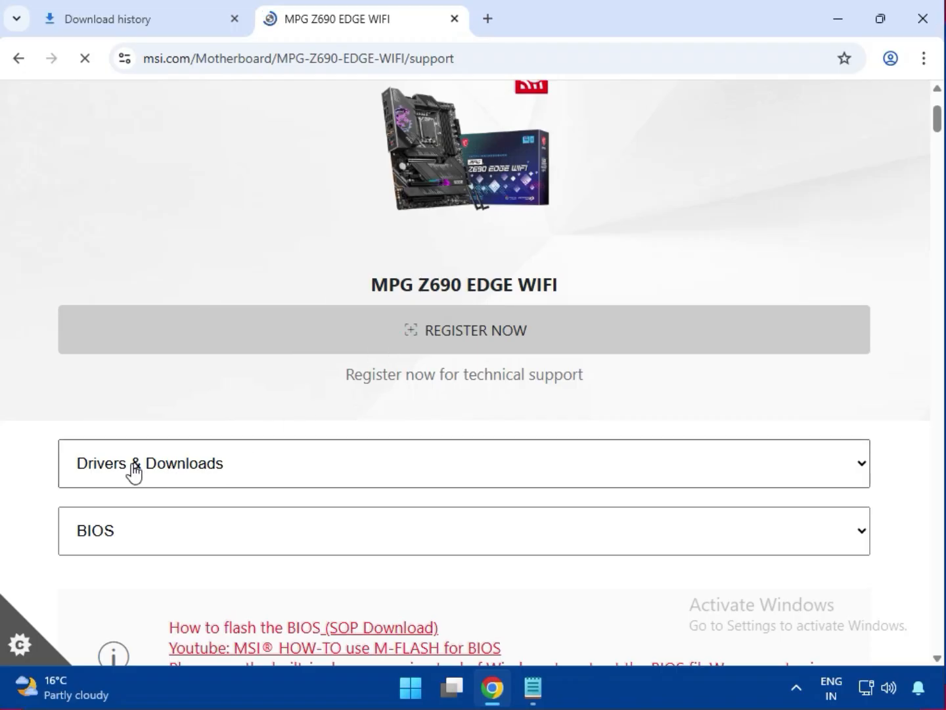
click(176, 467)
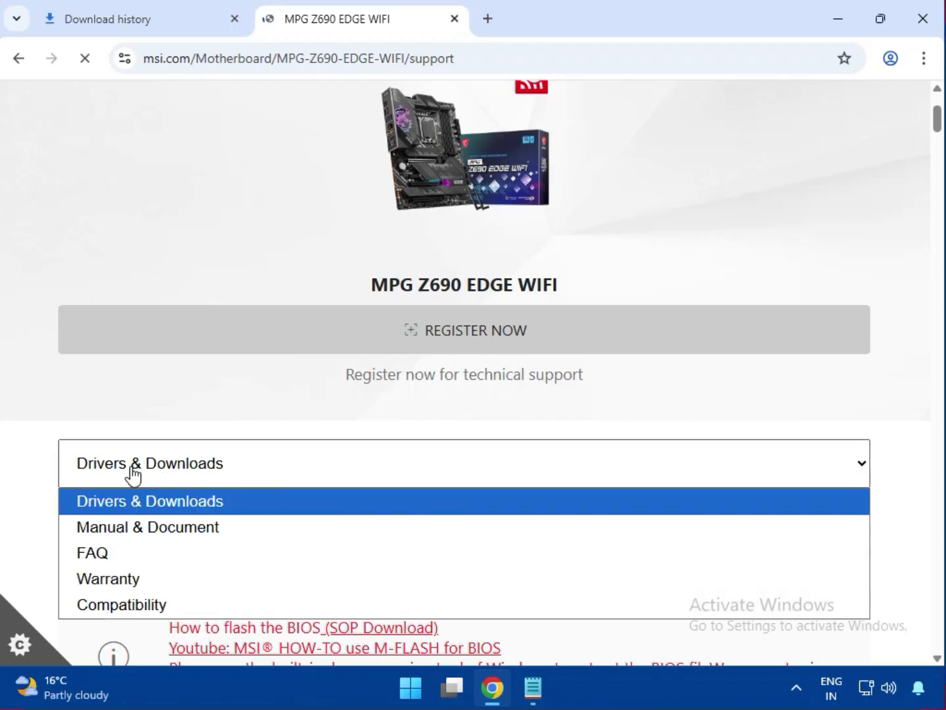
click(150, 502)
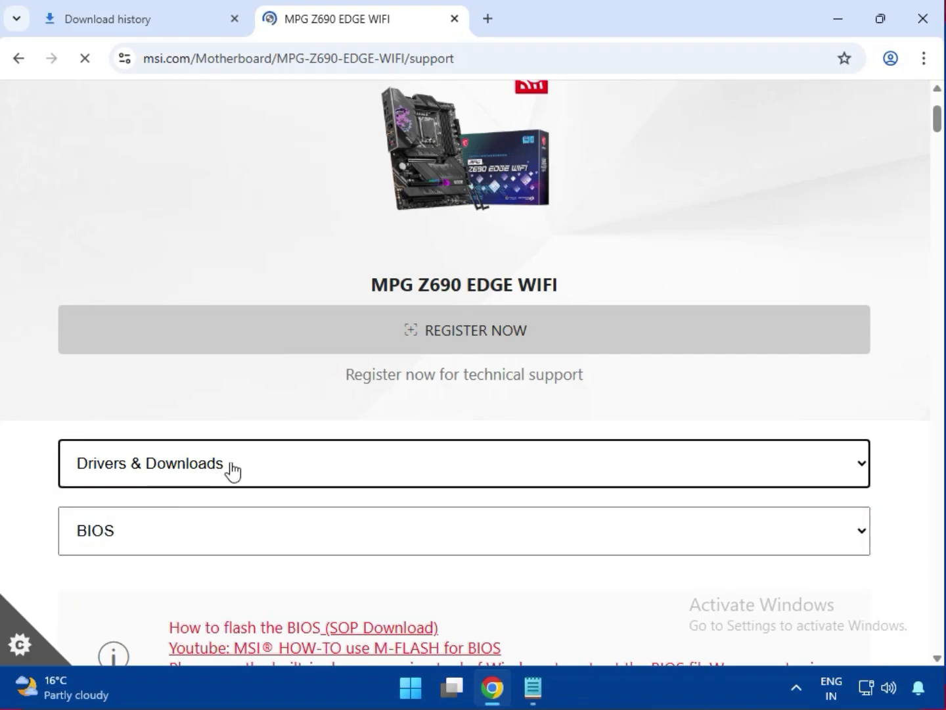
scroll(250, 473, down, 3)
click(128, 358)
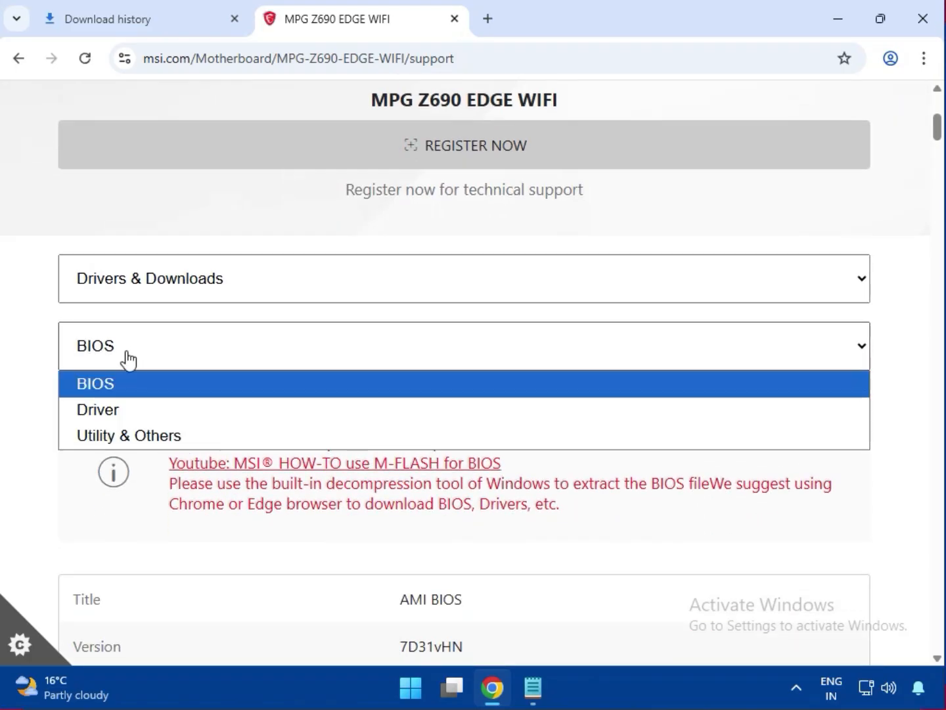
click(117, 407)
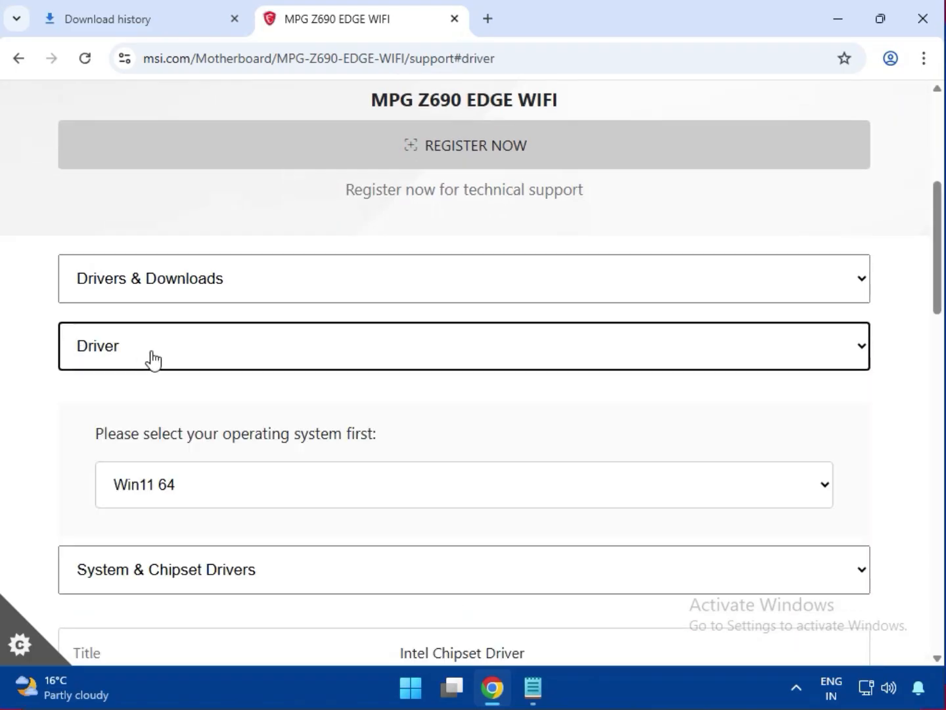
- Select Win11 64 as the operating system for the motherboard drivers
scroll(164, 364, down, 2)
click(187, 391)
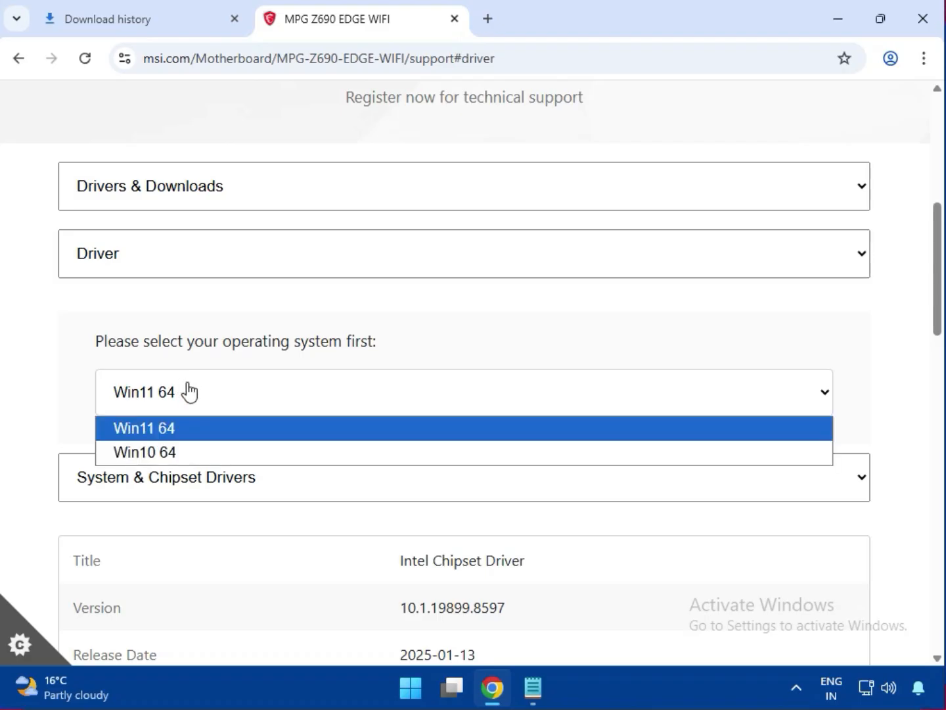
click(192, 429)
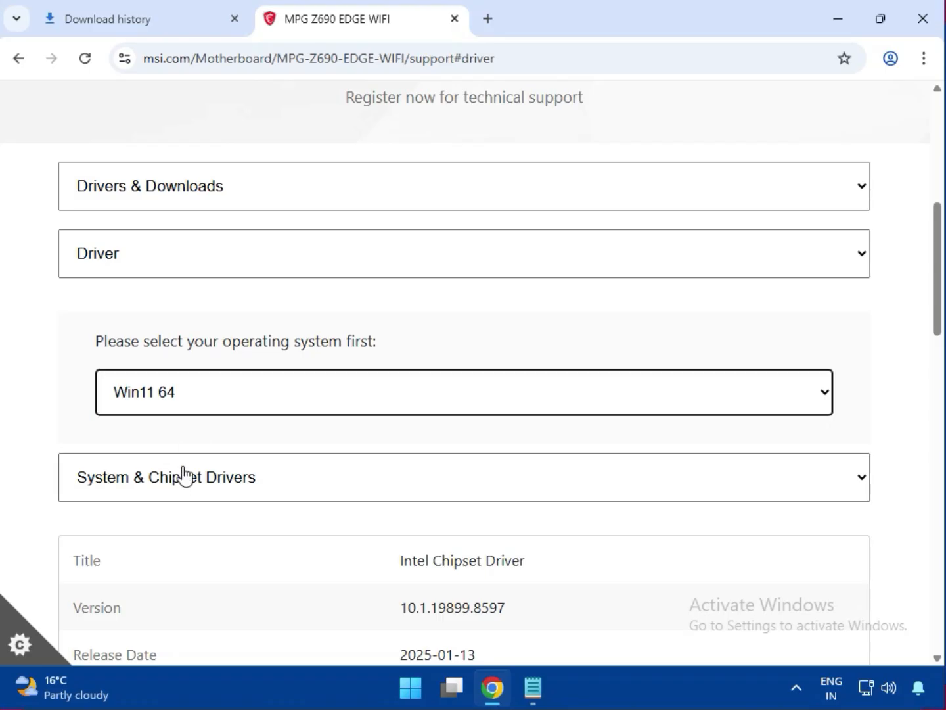
- Download the Intel Chipset Driver from the System & Chipset Drivers category
click(182, 477)
scroll(240, 484, down, 5)
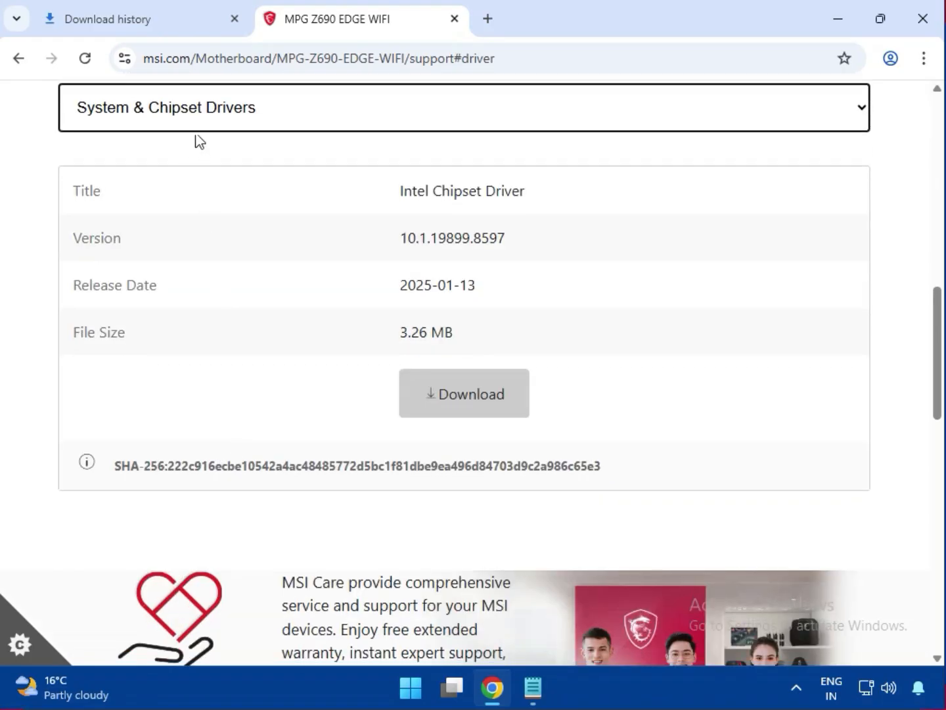
click(197, 129)
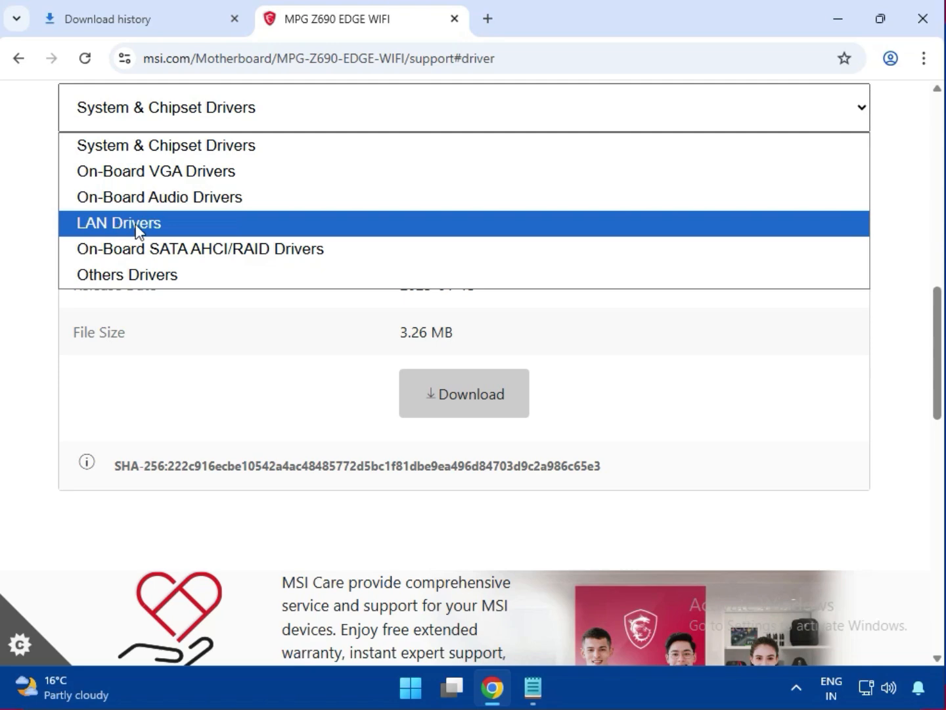
click(166, 147)
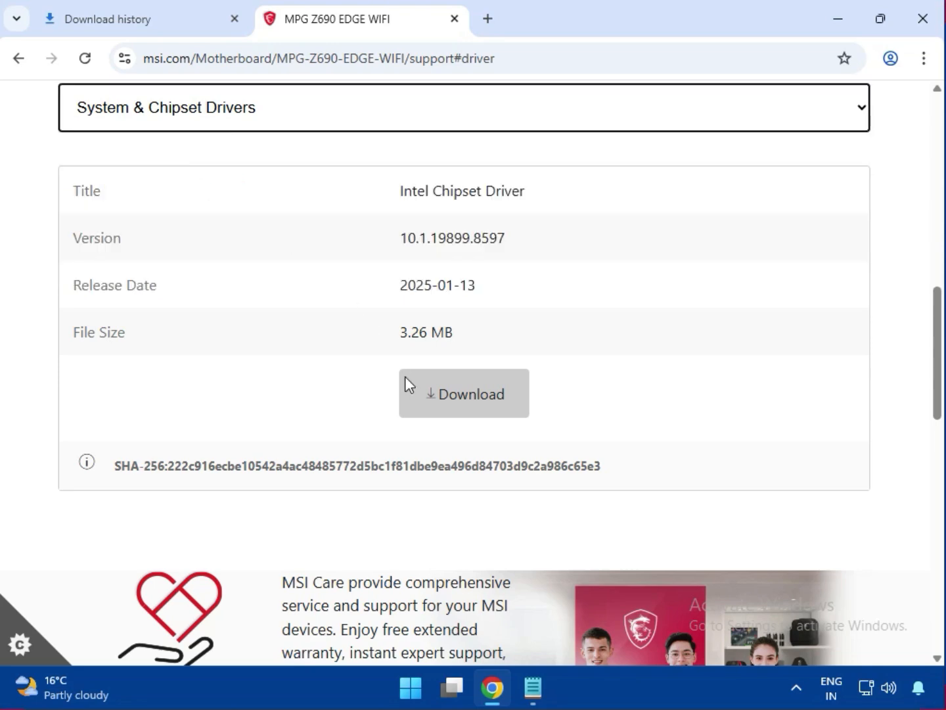
scroll(442, 473, up, 1)
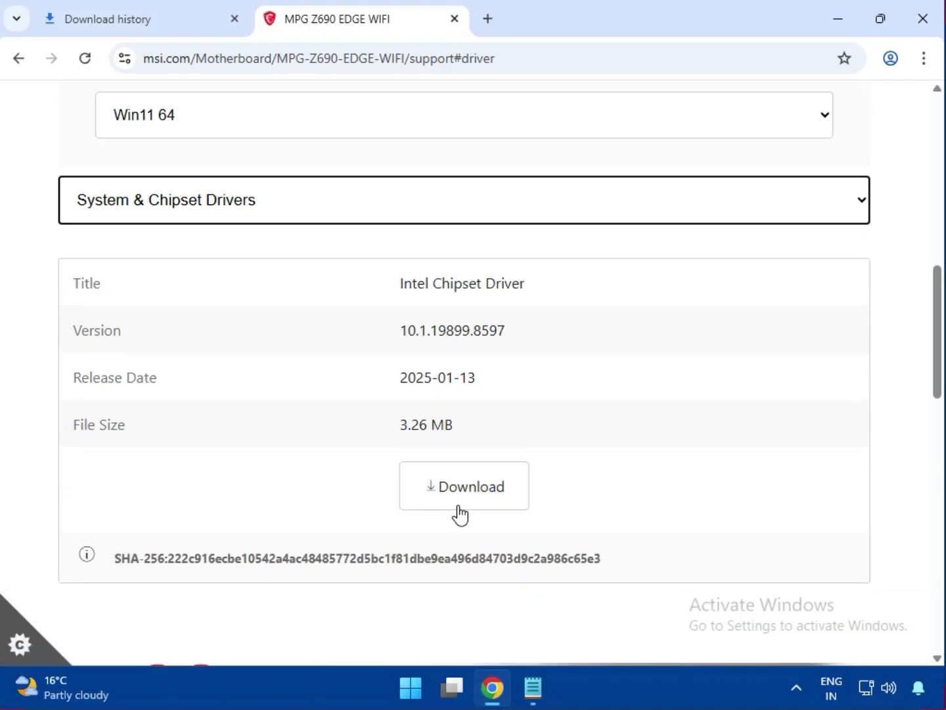
click(458, 489)
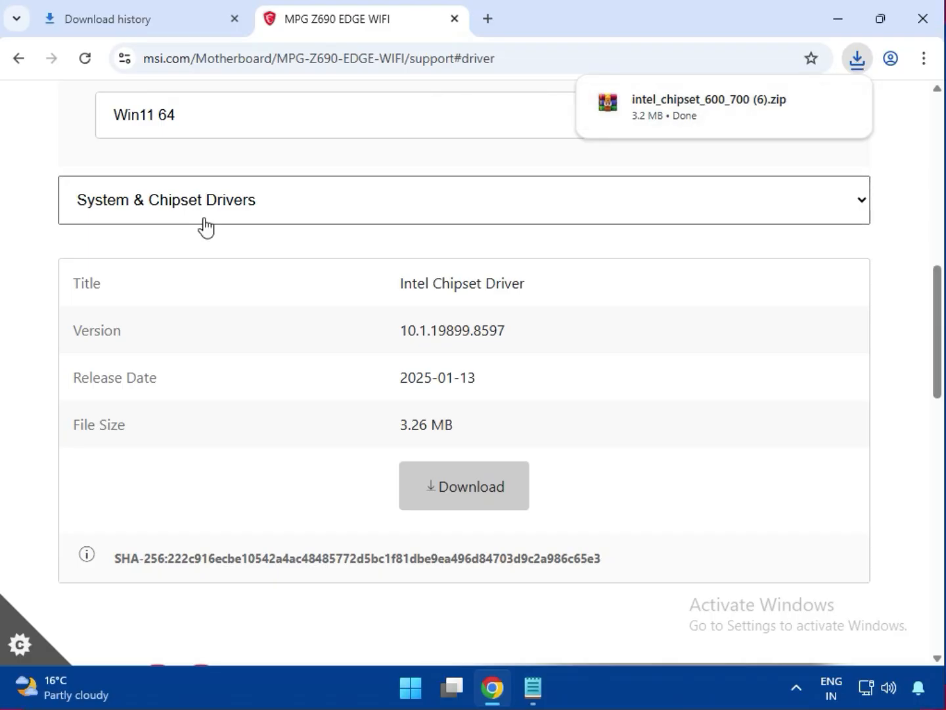
- Switch to On-Board VGA Drivers and download the Intel SVGA Drivers package
click(276, 189)
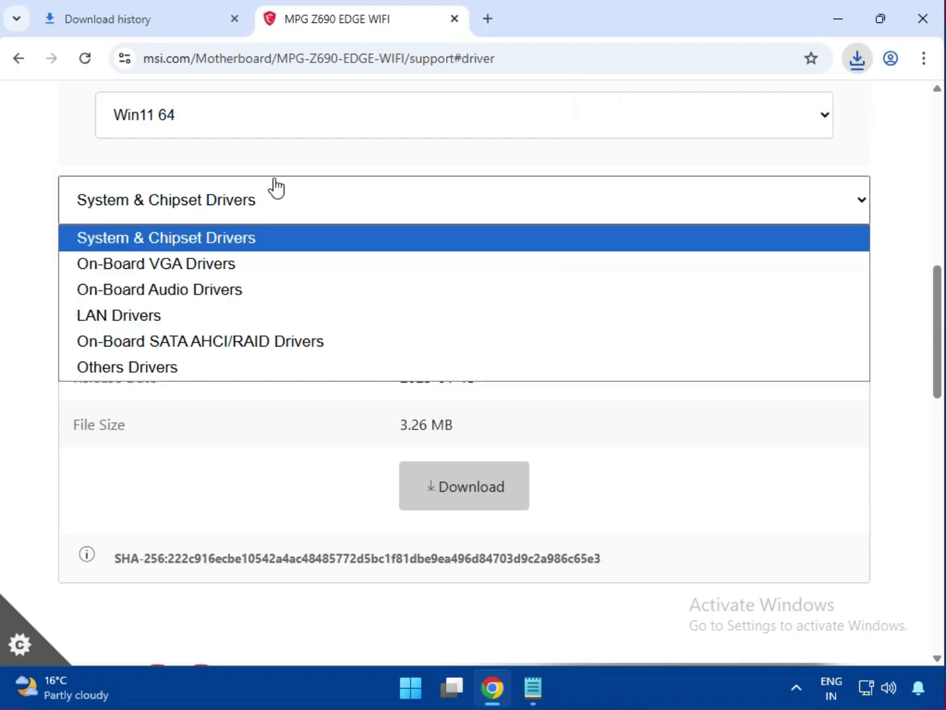
click(232, 266)
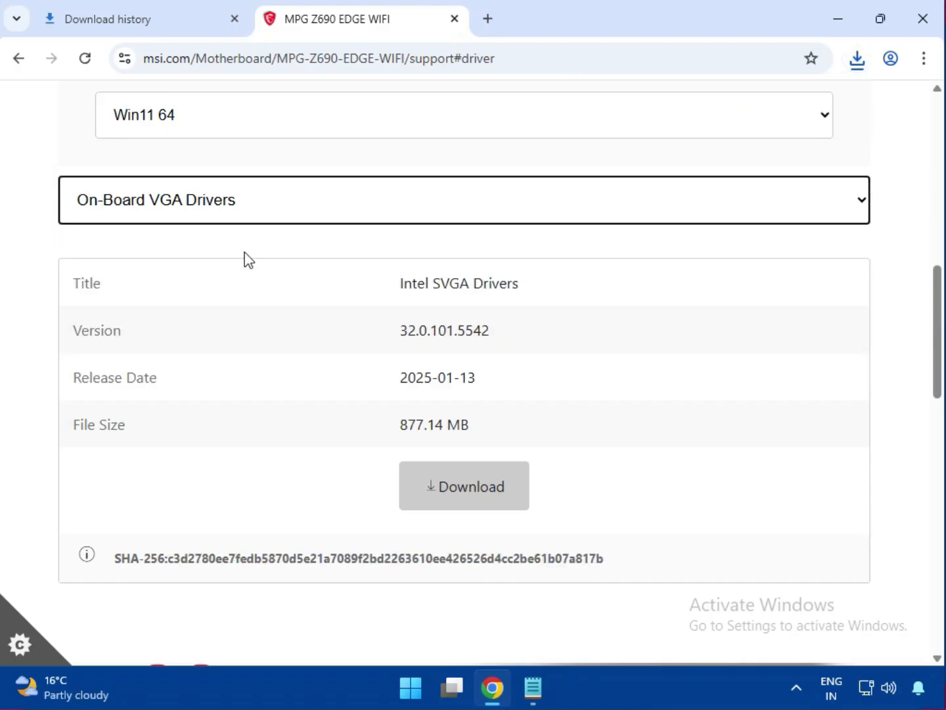
drag(402, 281, 528, 285)
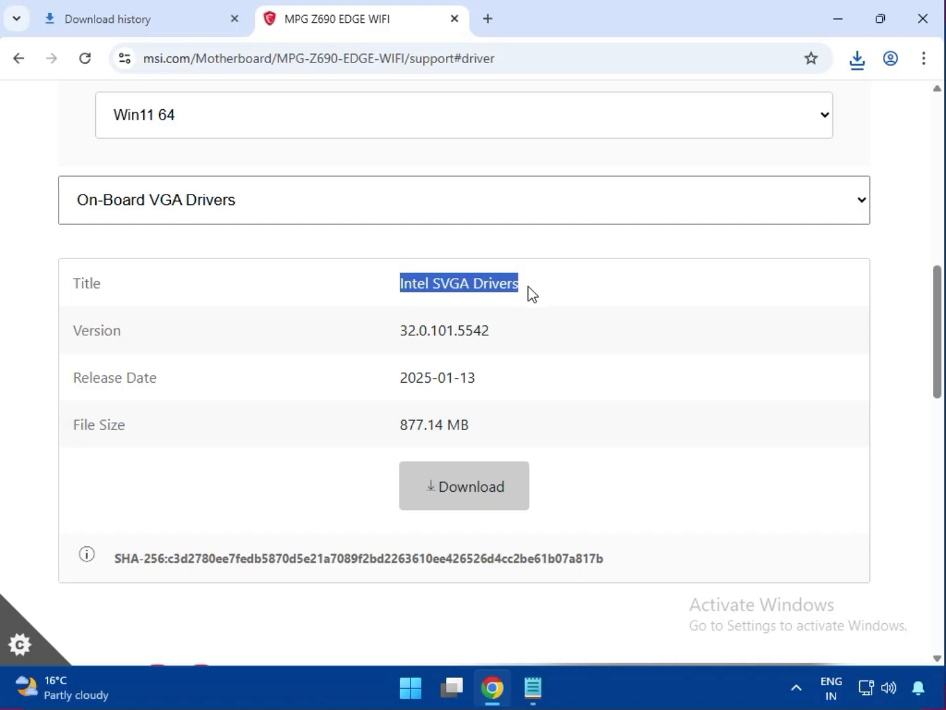
click(462, 497)
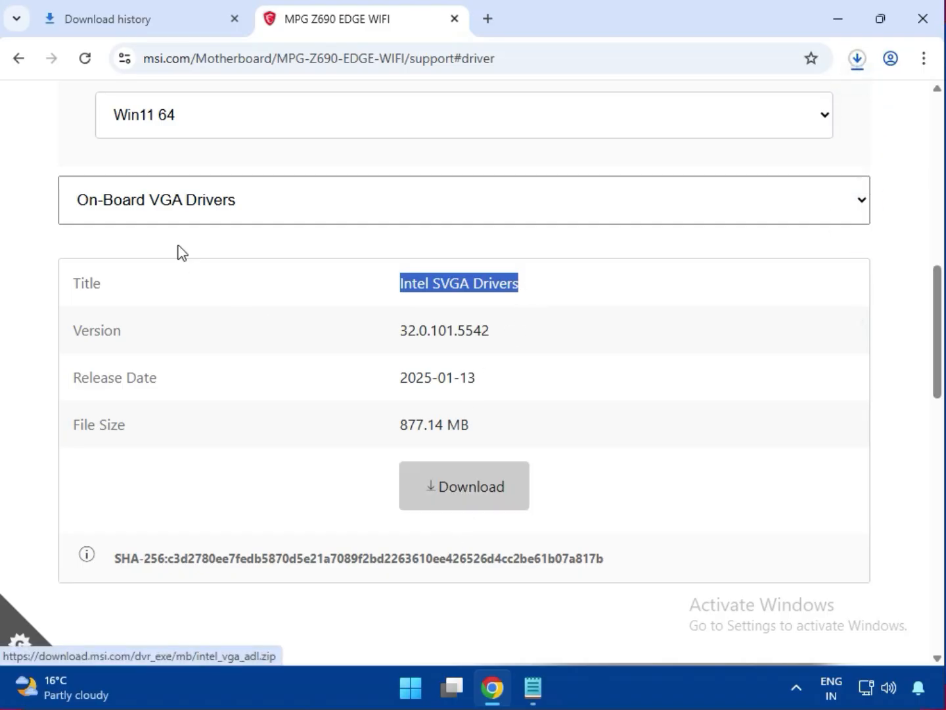
- Switch to On-Board Audio Drivers and download the Realtek HD Universal Driver
click(186, 209)
click(186, 293)
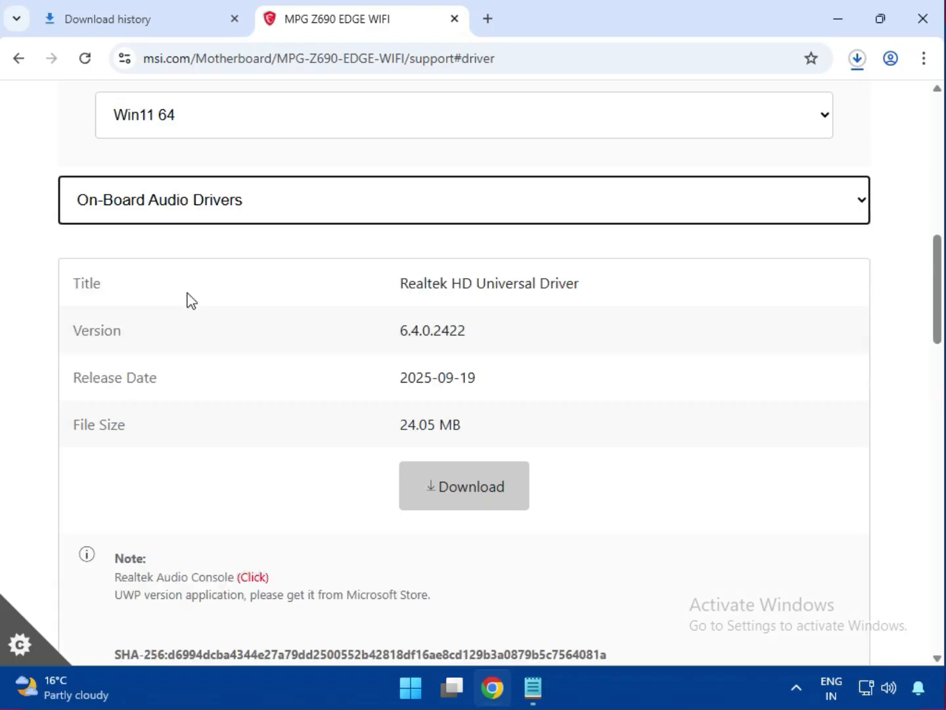
drag(442, 290, 588, 290)
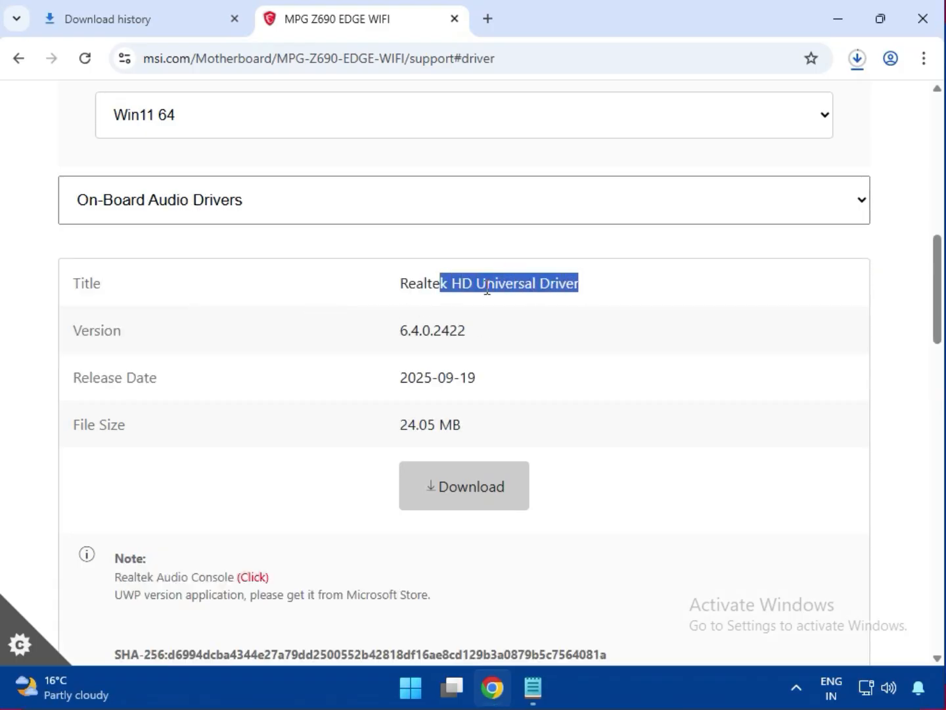
click(459, 493)
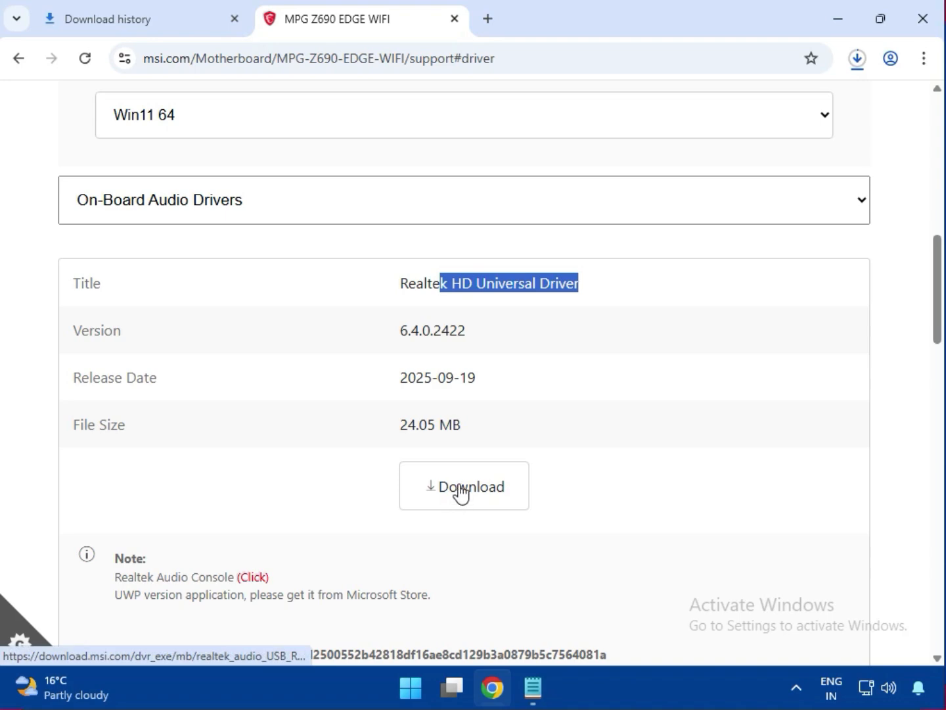
- Locate the MSI USB Audio FW Update Tool entry among the on-board audio drivers and highlight its title
scroll(453, 477, down, 4)
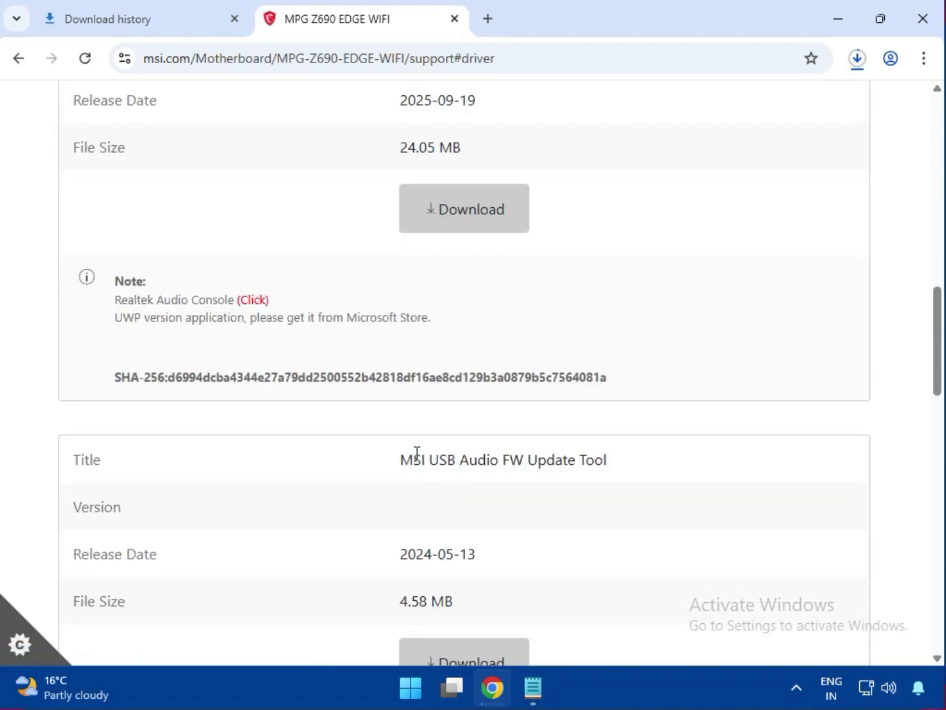
drag(402, 457, 644, 468)
scroll(573, 496, down, 3)
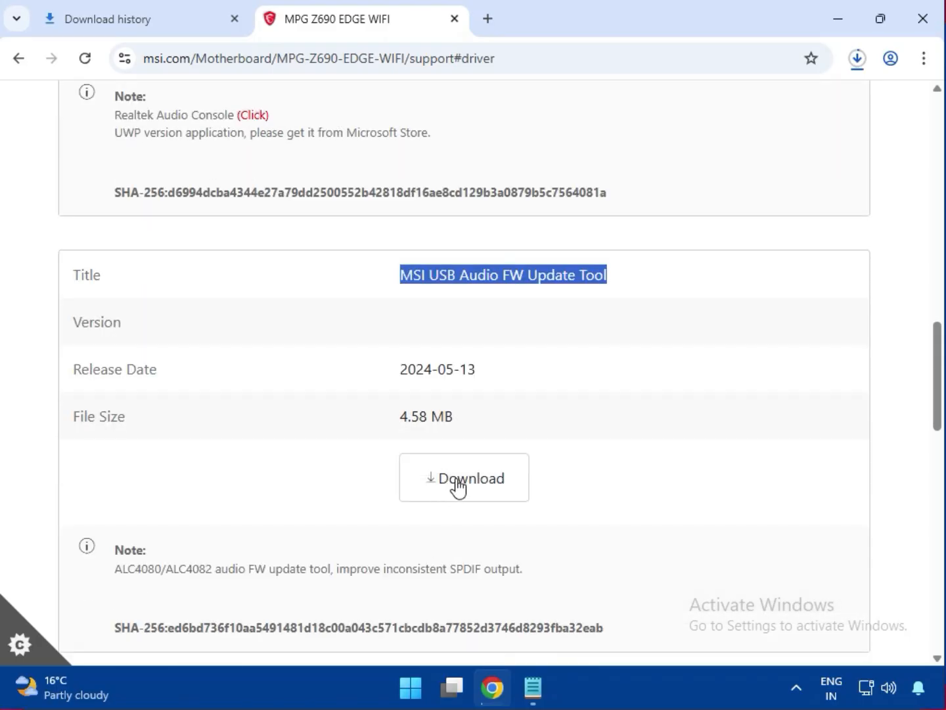
- Switch to LAN Drivers and download the Intel Network Drivers package, version 2.1.5.3
scroll(289, 453, up, 9)
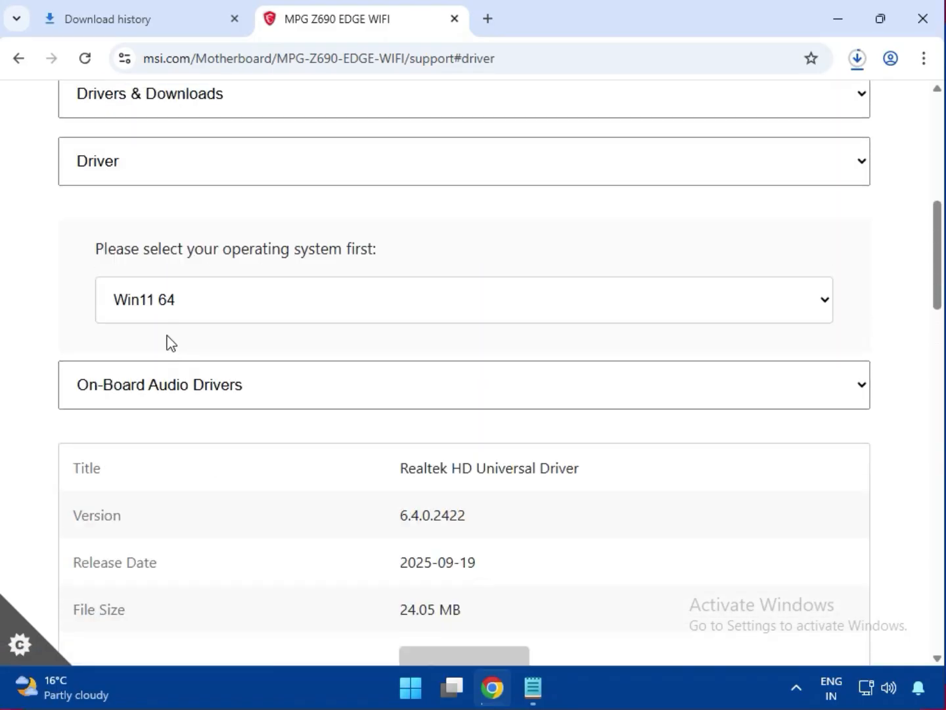
click(181, 385)
click(181, 502)
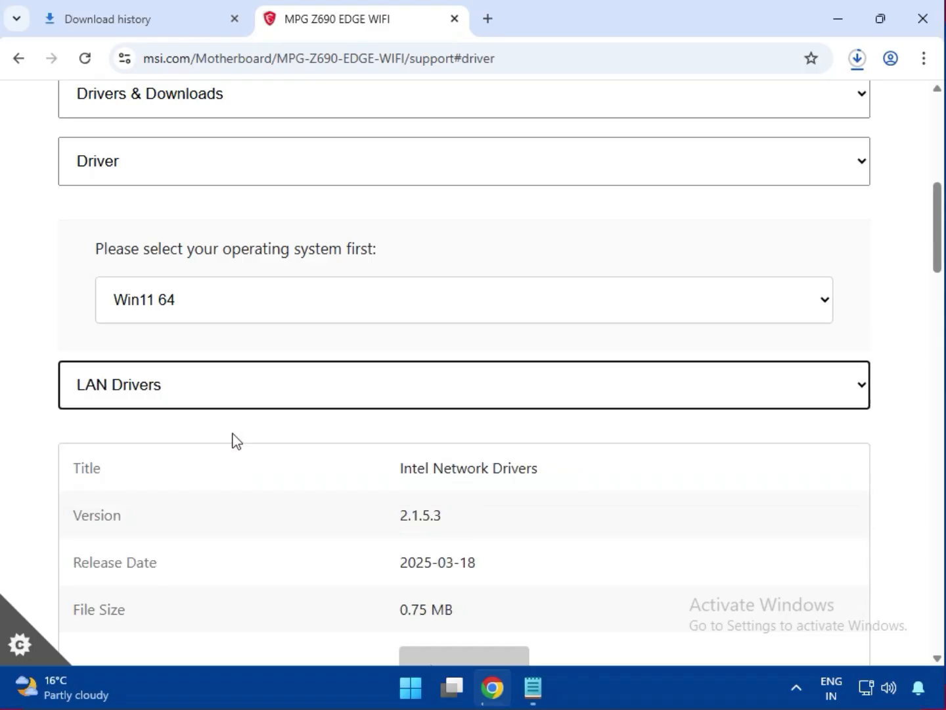
scroll(325, 400, down, 3)
drag(400, 283, 550, 291)
scroll(555, 387, down, 6)
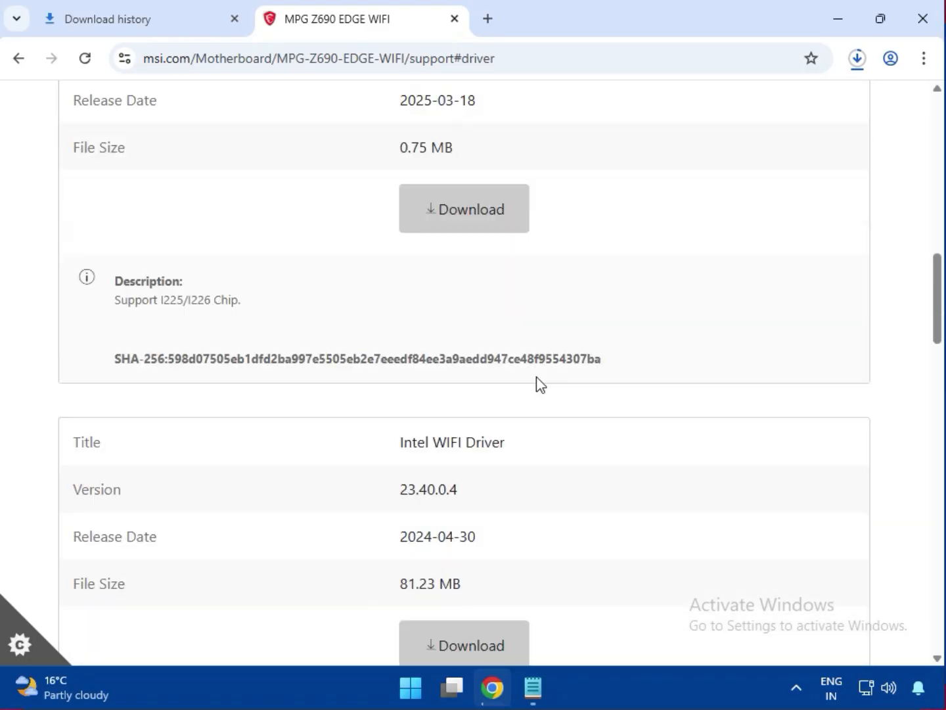
scroll(539, 384, up, 6)
click(436, 488)
- Download the Intel WIFI Driver and the BlueTooth Driver listed among the LAN drivers
scroll(624, 495, down, 5)
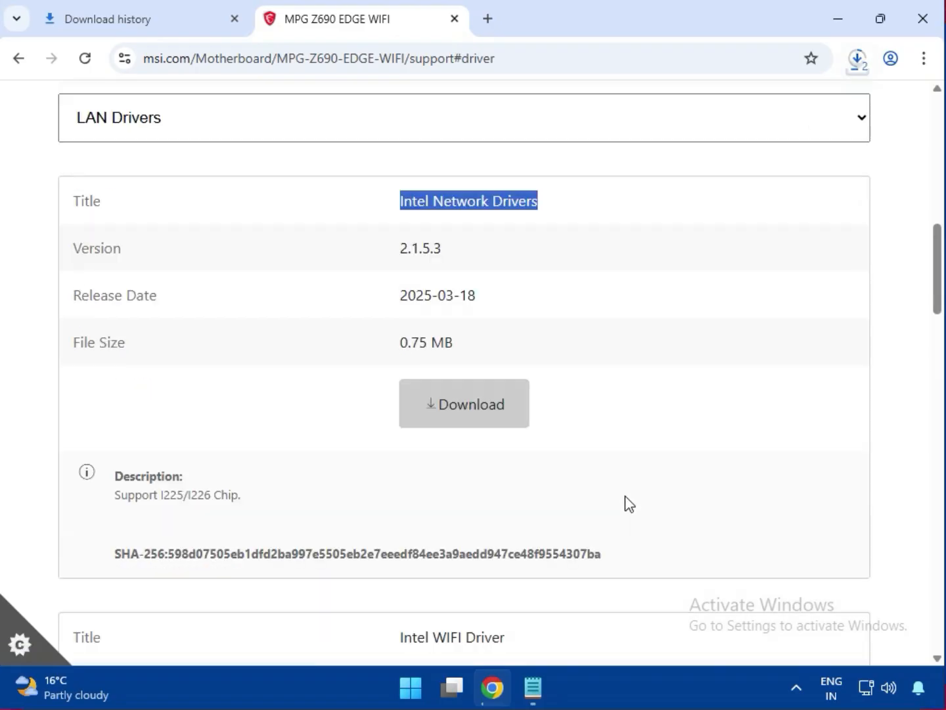
drag(402, 347, 528, 368)
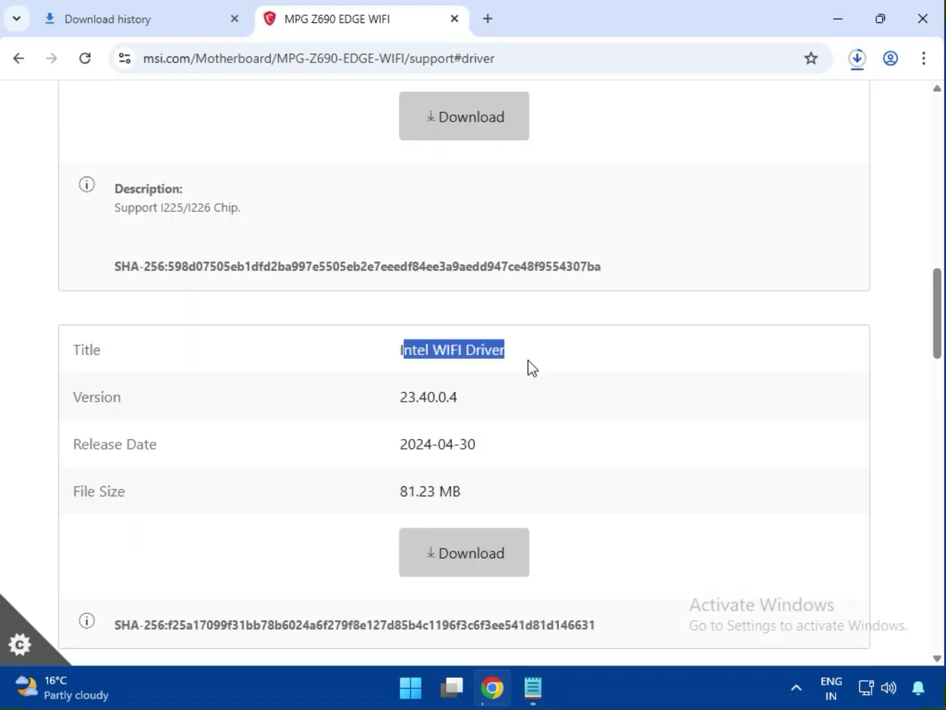
click(458, 565)
scroll(570, 470, down, 5)
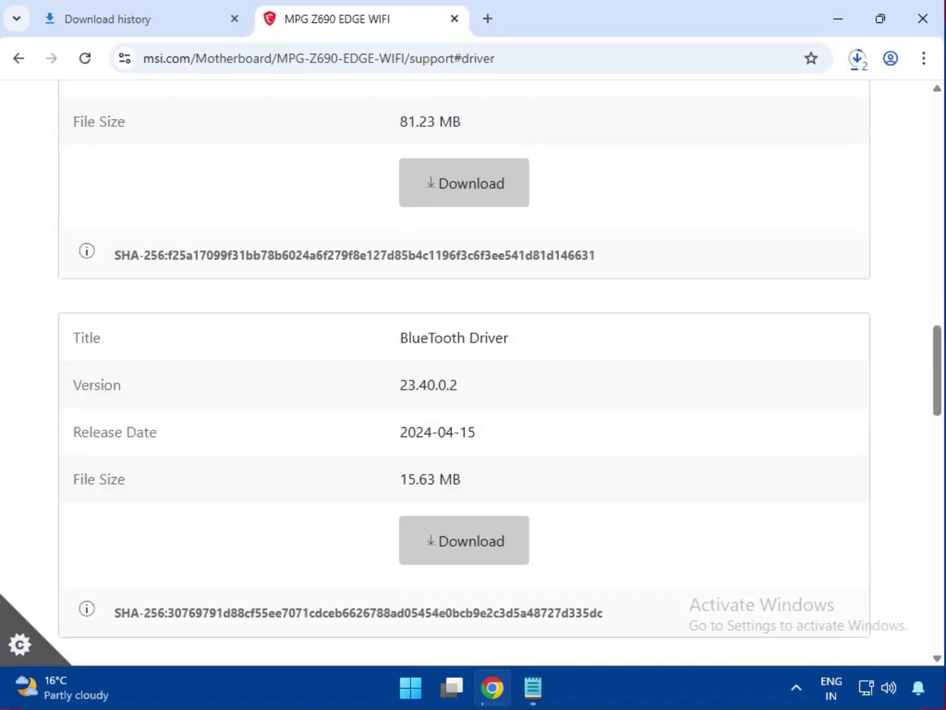
drag(400, 337, 512, 341)
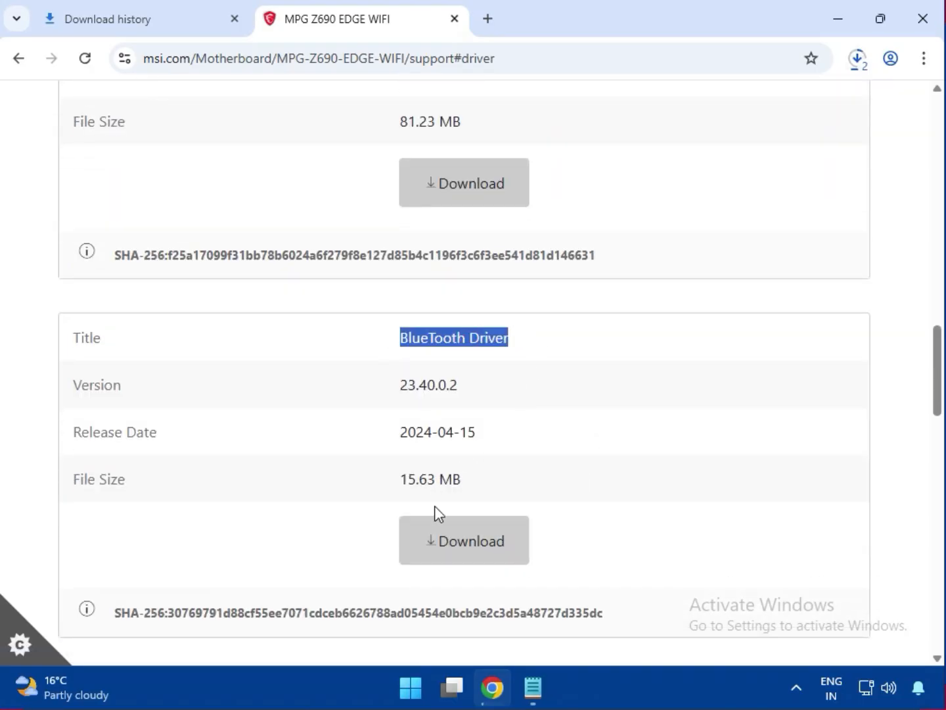
- Download the second Intel Network Drivers package, version 26.2.0.1, at the end of the LAN driver list
scroll(441, 535, down, 4)
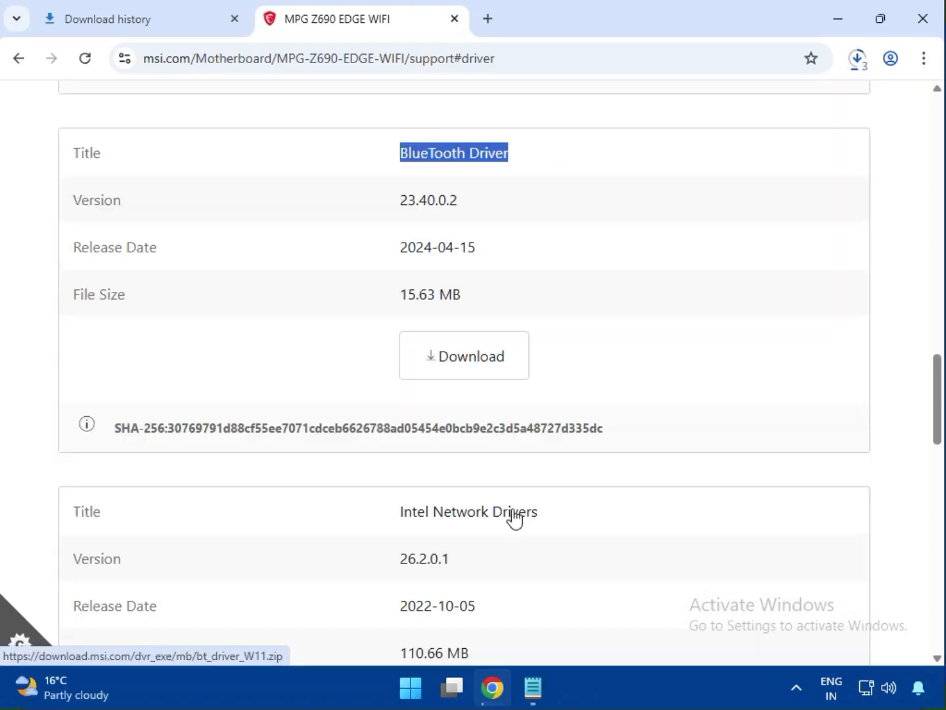
drag(403, 421, 539, 423)
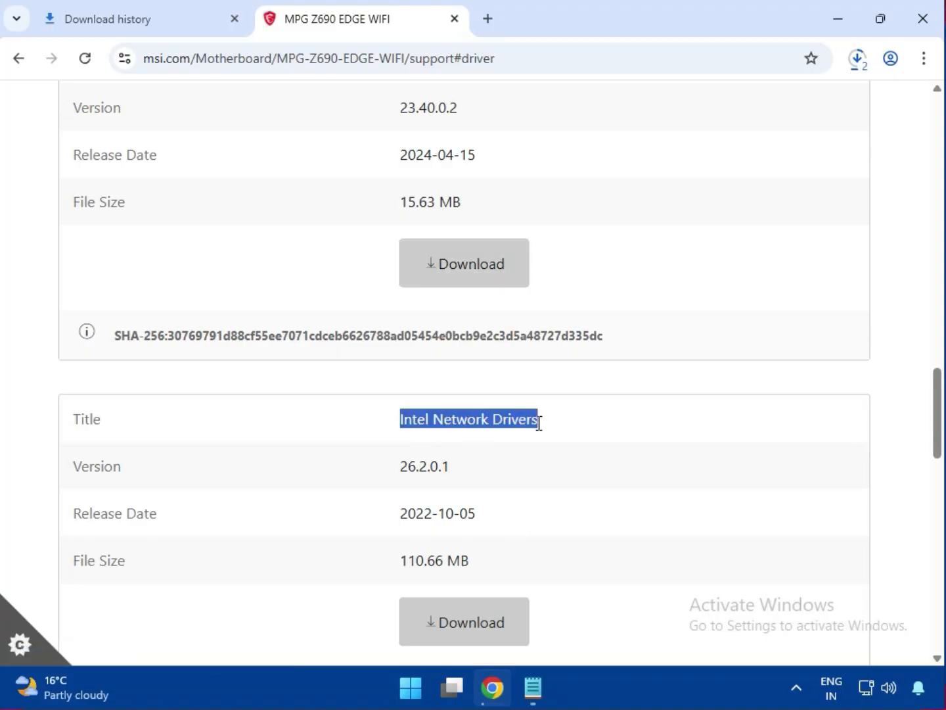
click(476, 612)
scroll(650, 471, down, 4)
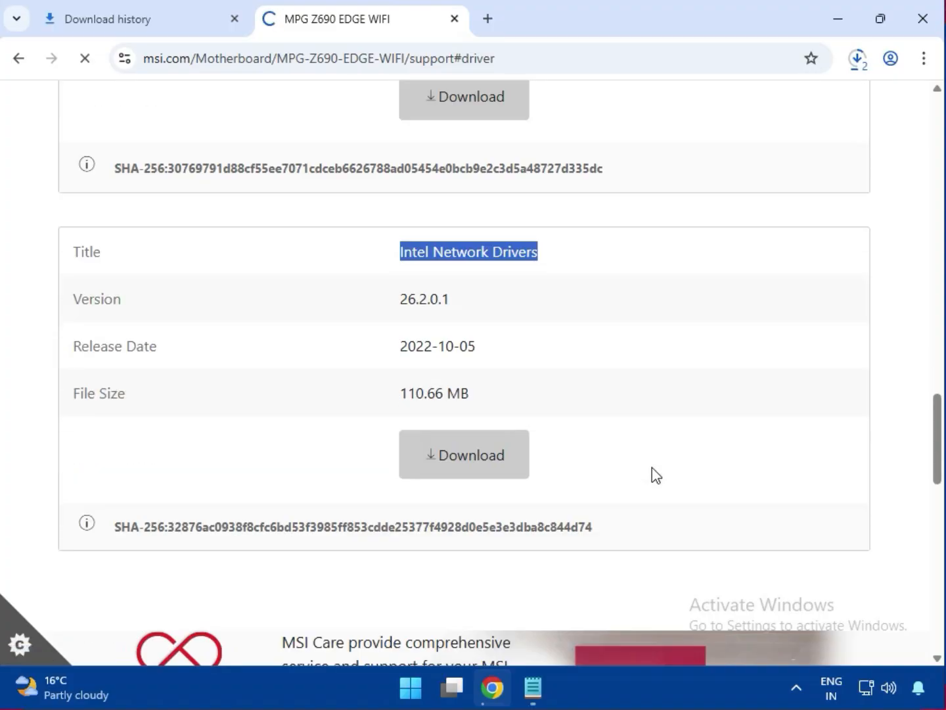
- Review the driver categories available for Win11 64, leaving LAN Drivers selected
scroll(652, 470, up, 20)
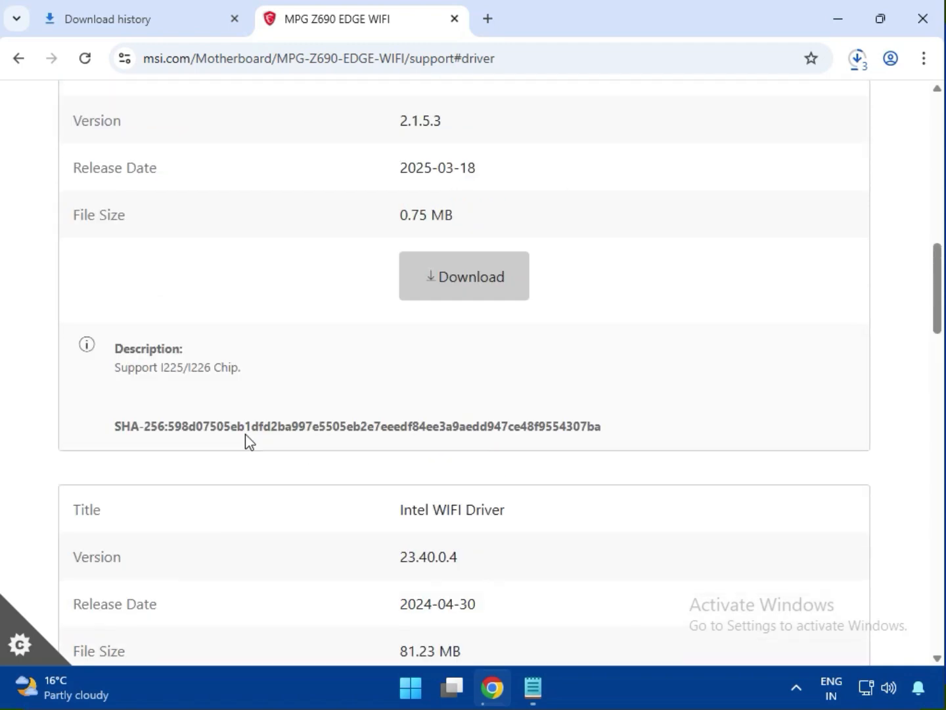
click(226, 298)
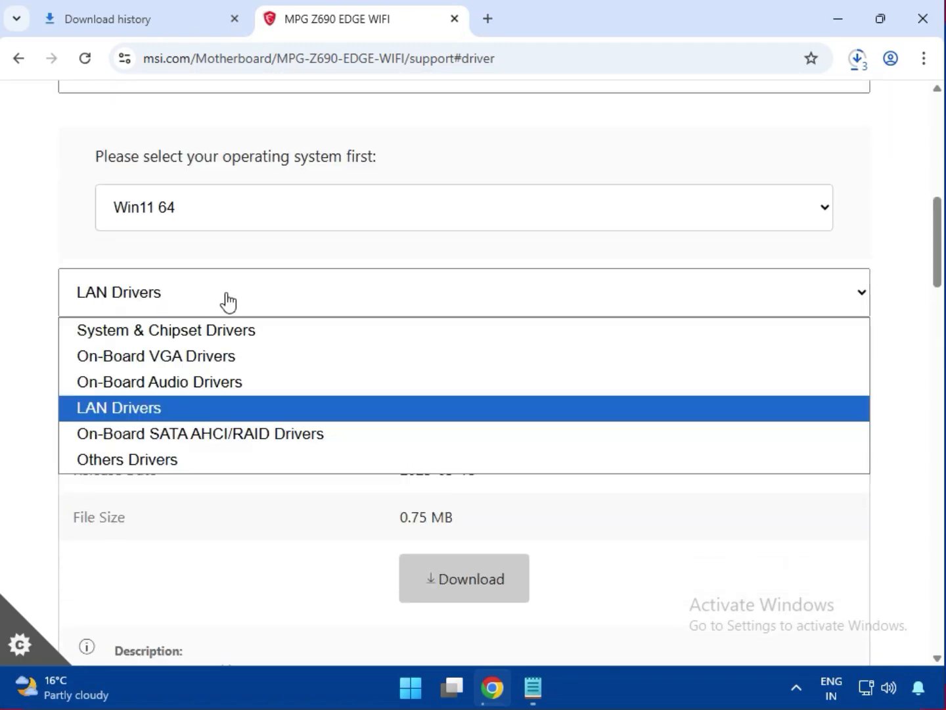
click(13, 344)
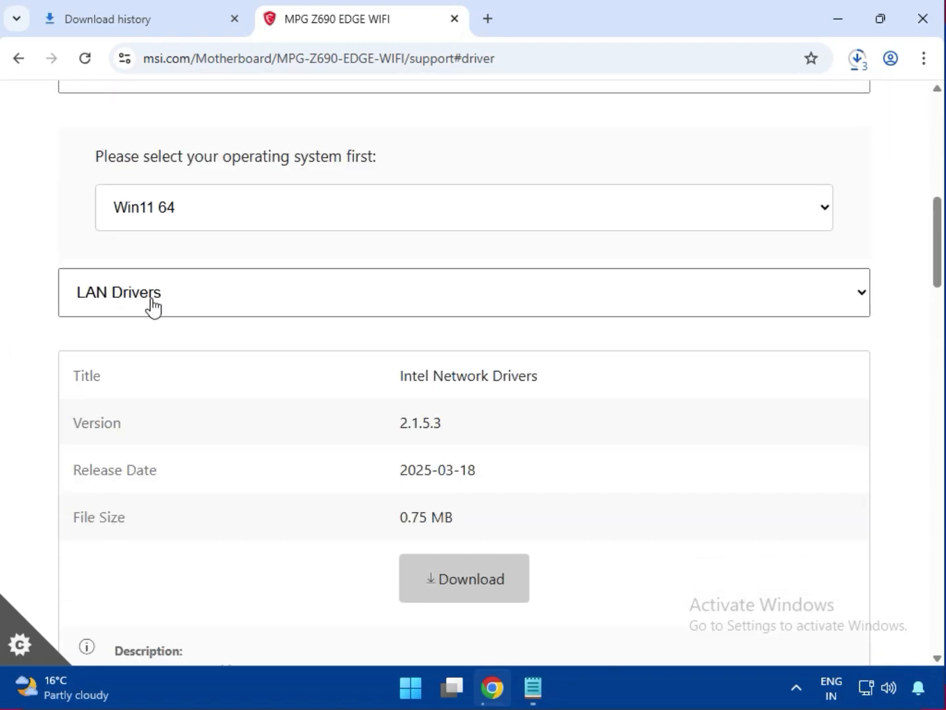
- Open the browser's full download history and show bt_drivers (3).zip in its Downloads folder
click(858, 65)
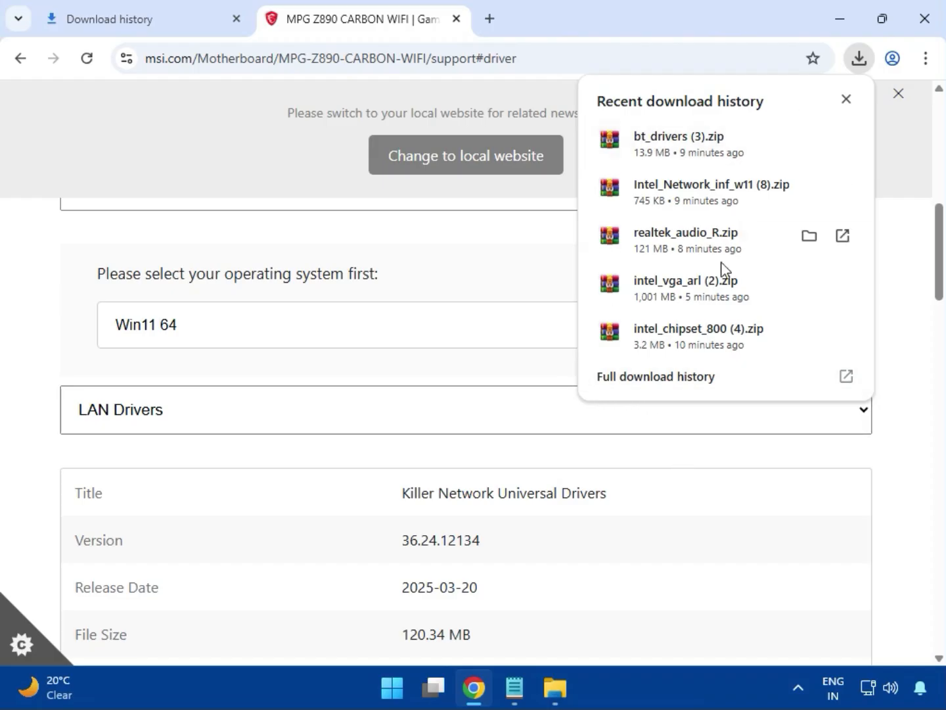
click(635, 380)
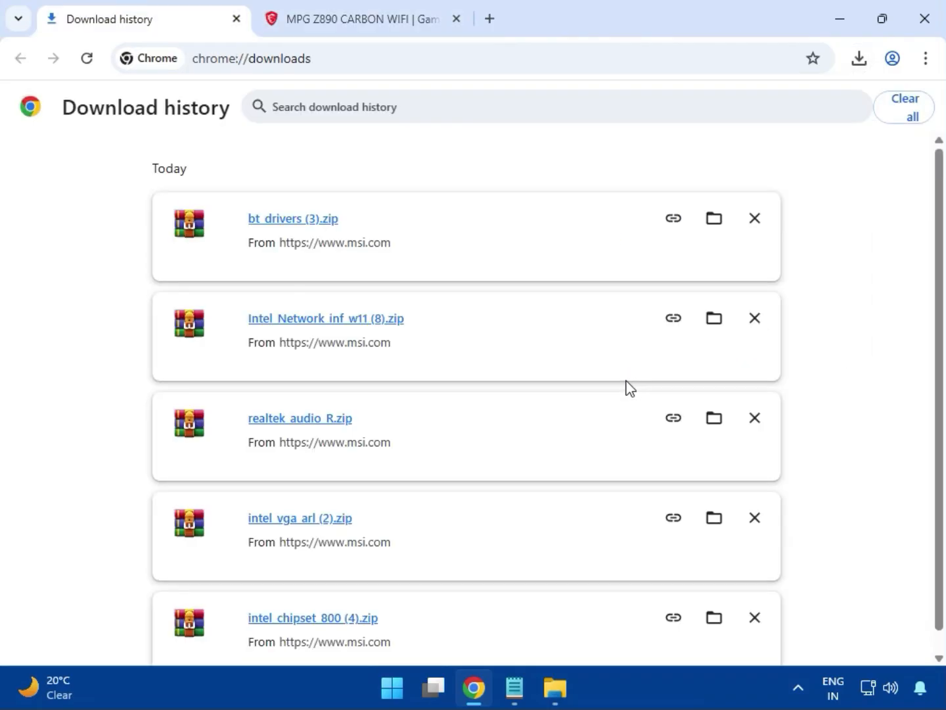
click(711, 219)
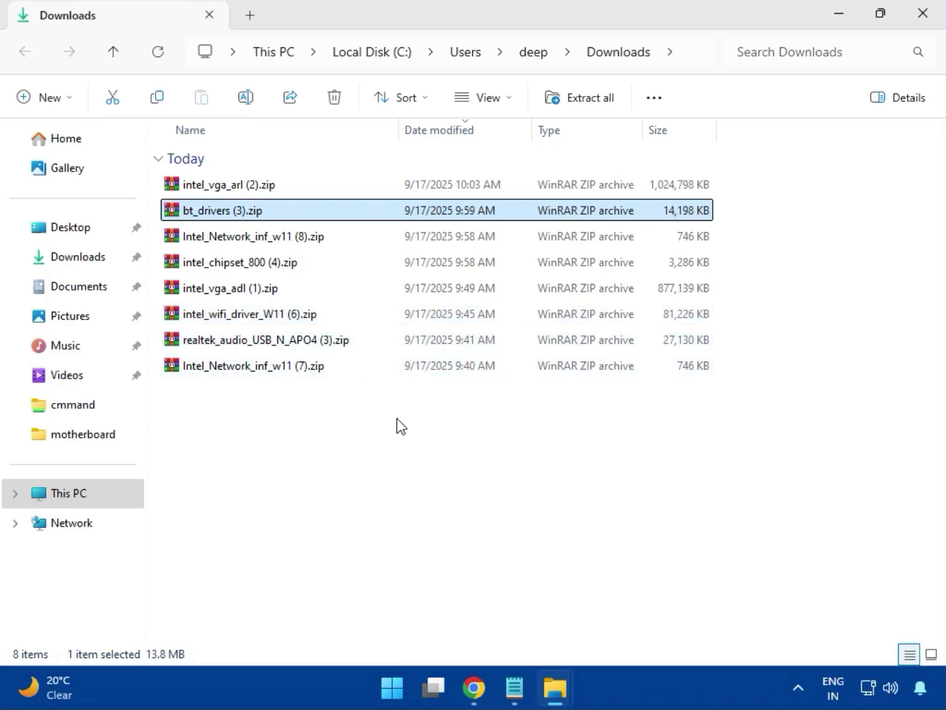
- Open the intel_vga_arl (2).zip archive, dismiss the licence reminder and go into the Intel VGA Driver_32.0.101.6629 folder
click(263, 193)
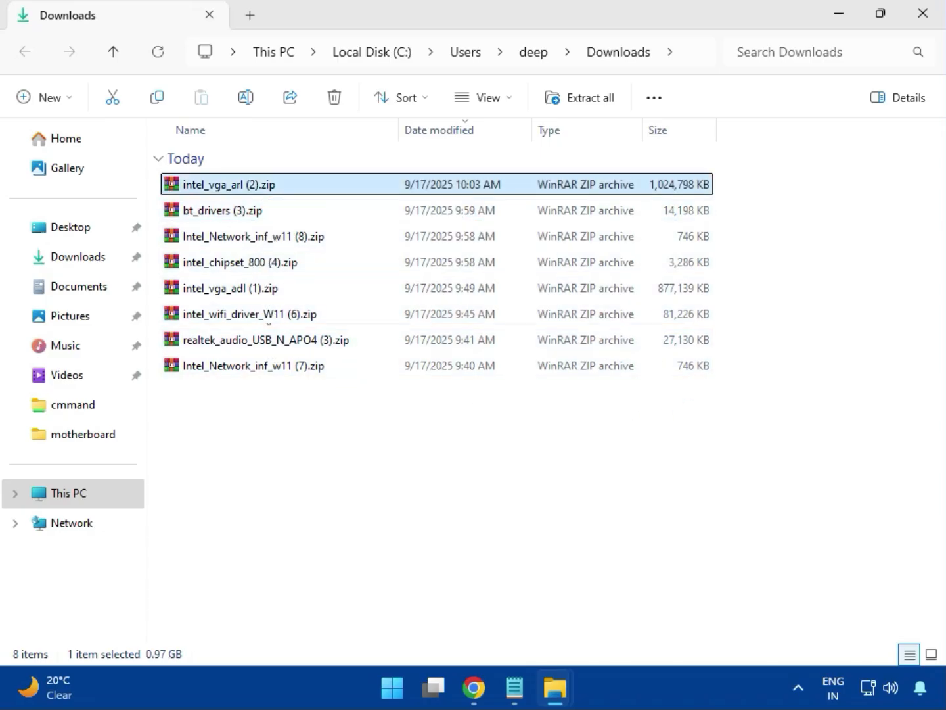
double_click(261, 187)
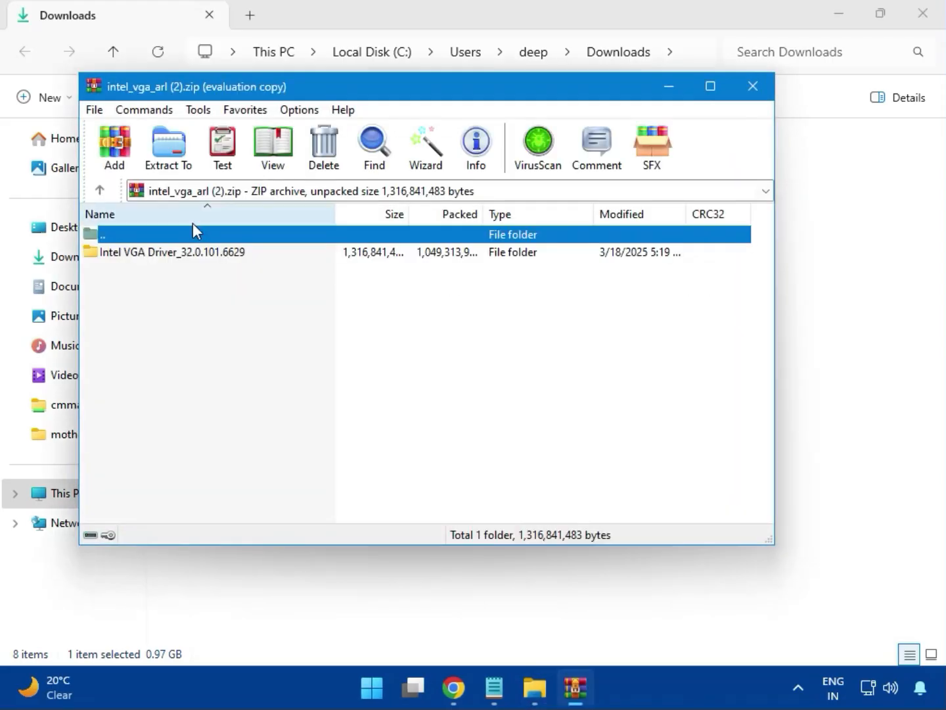
click(169, 254)
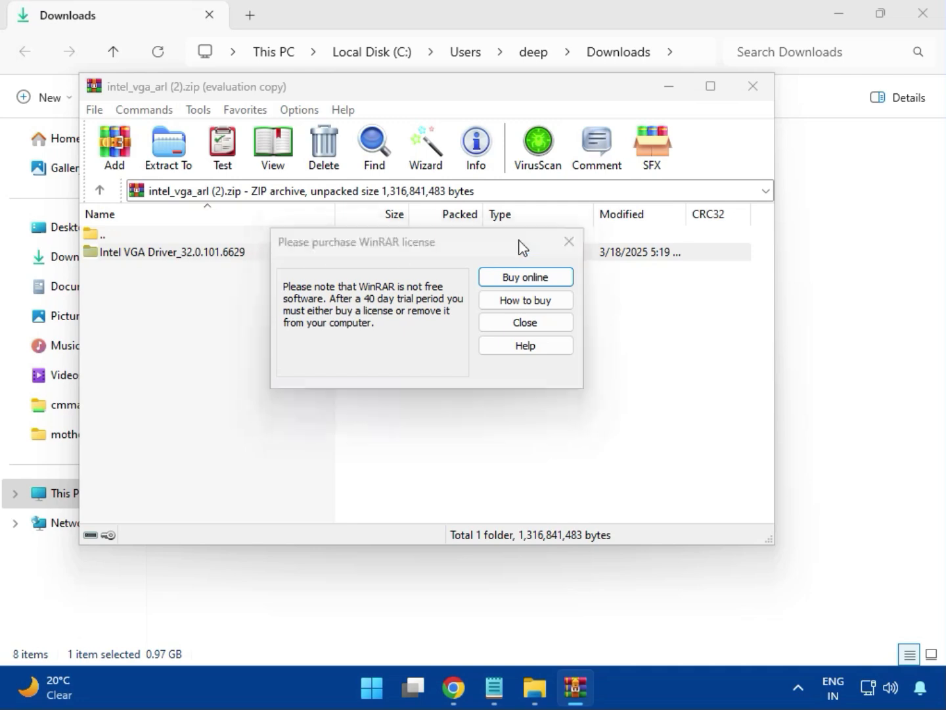
click(560, 244)
double_click(196, 254)
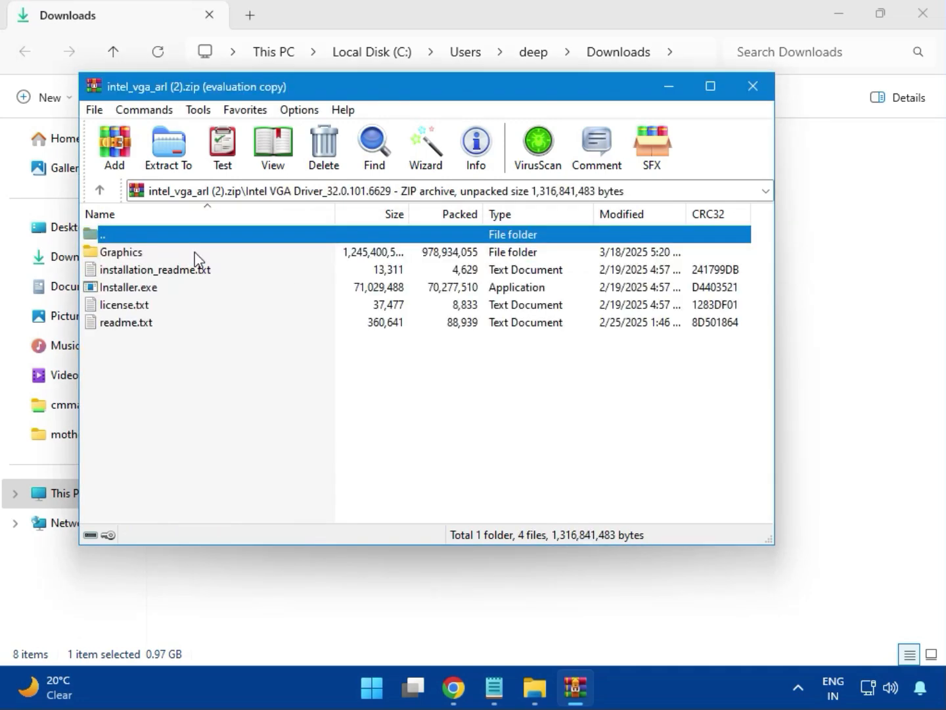
- Try to install the Intel graphics driver with Installer.exe, allowing it to make changes, and close the installer and archive
click(157, 293)
double_click(186, 289)
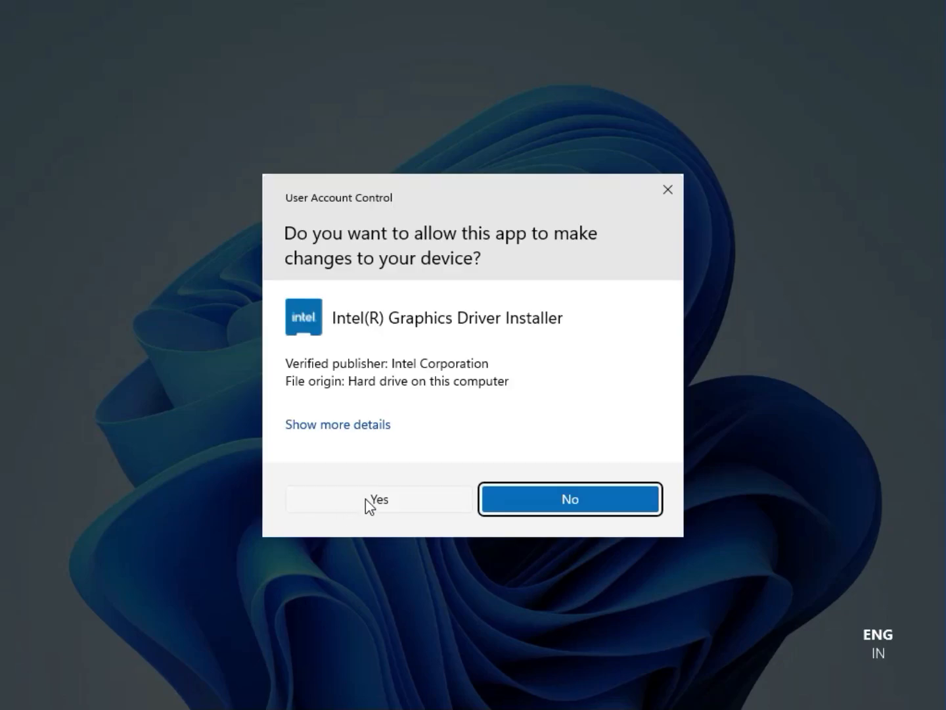
click(359, 495)
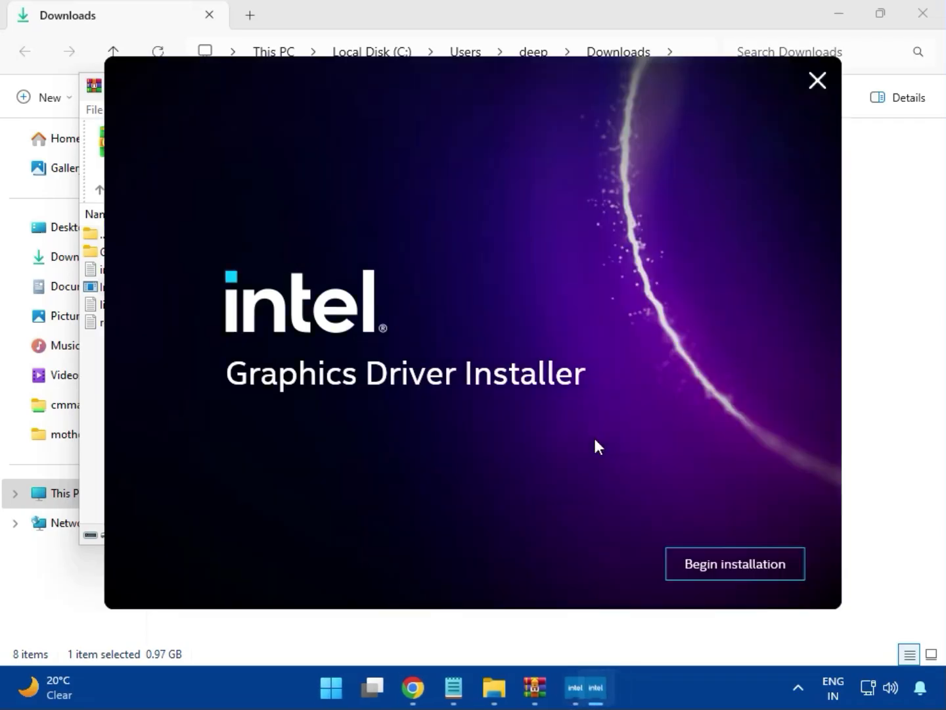
click(722, 562)
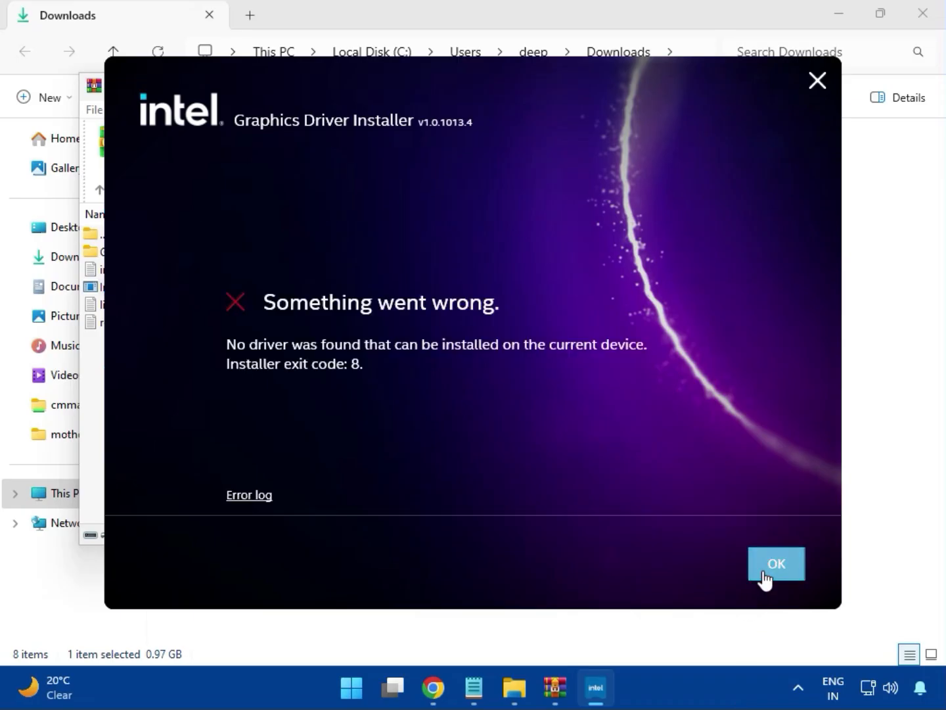
click(765, 573)
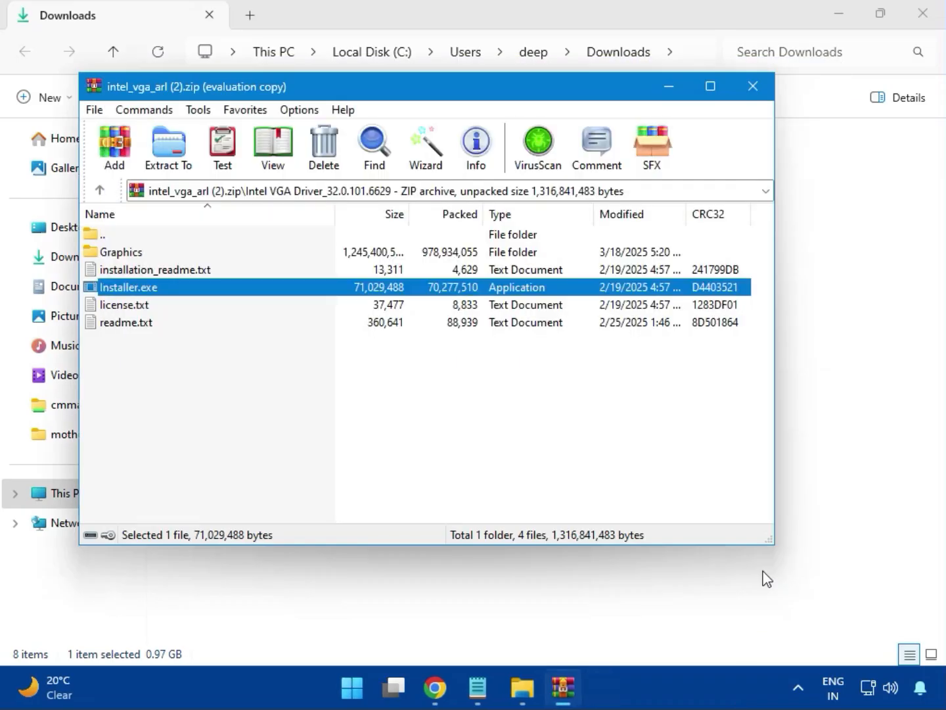
click(748, 79)
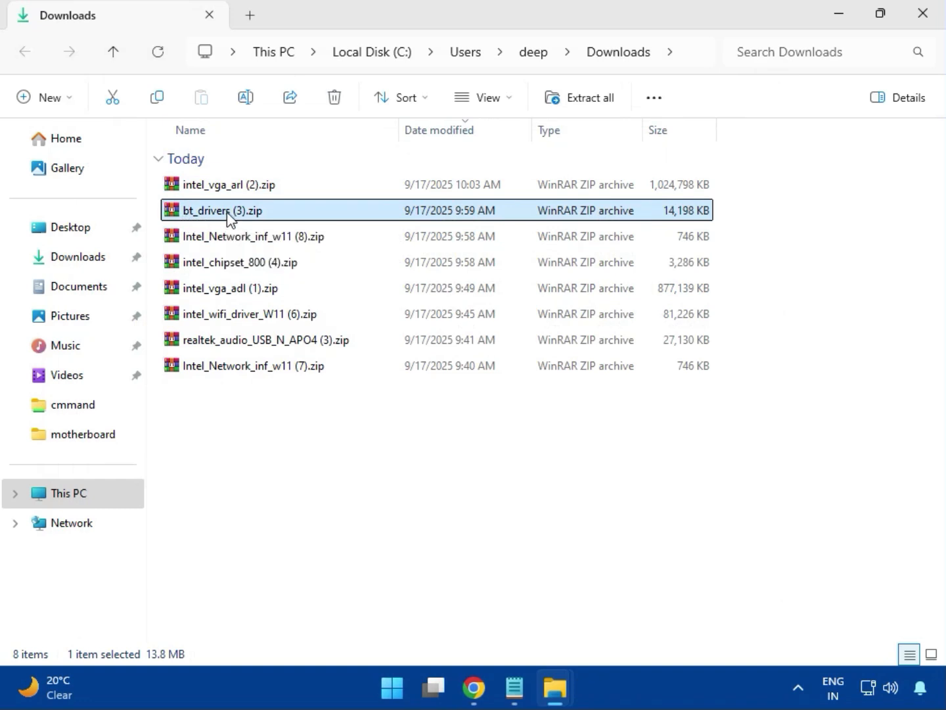
- Open bt_drivers (3).zip and launch Intel Bluetooth.msi from the Intel BlueTooth Driver_23.70.0.2 folder
double_click(227, 212)
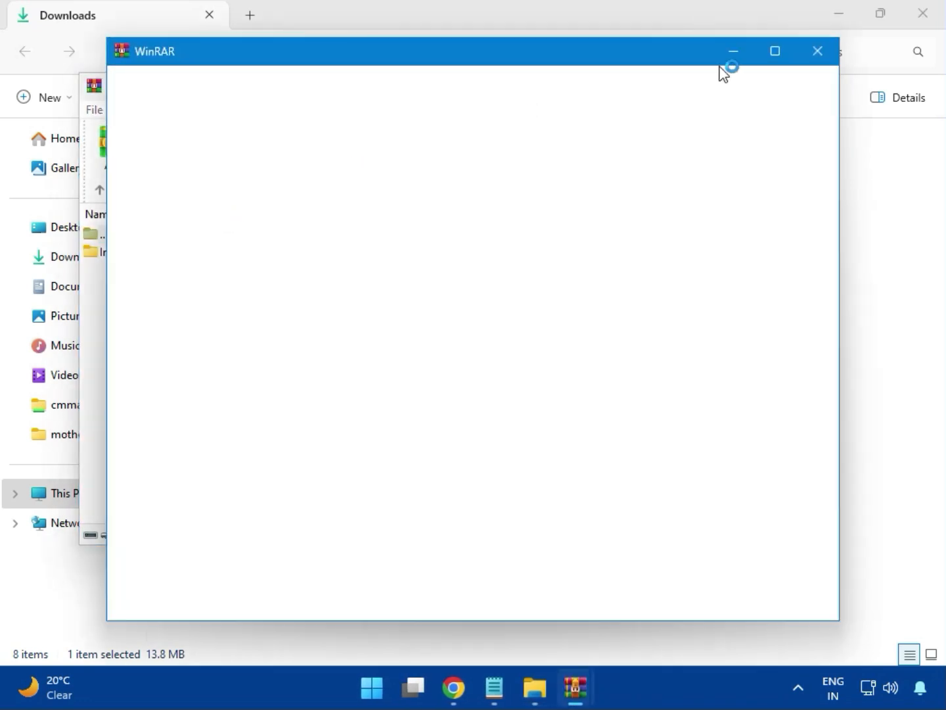
click(818, 51)
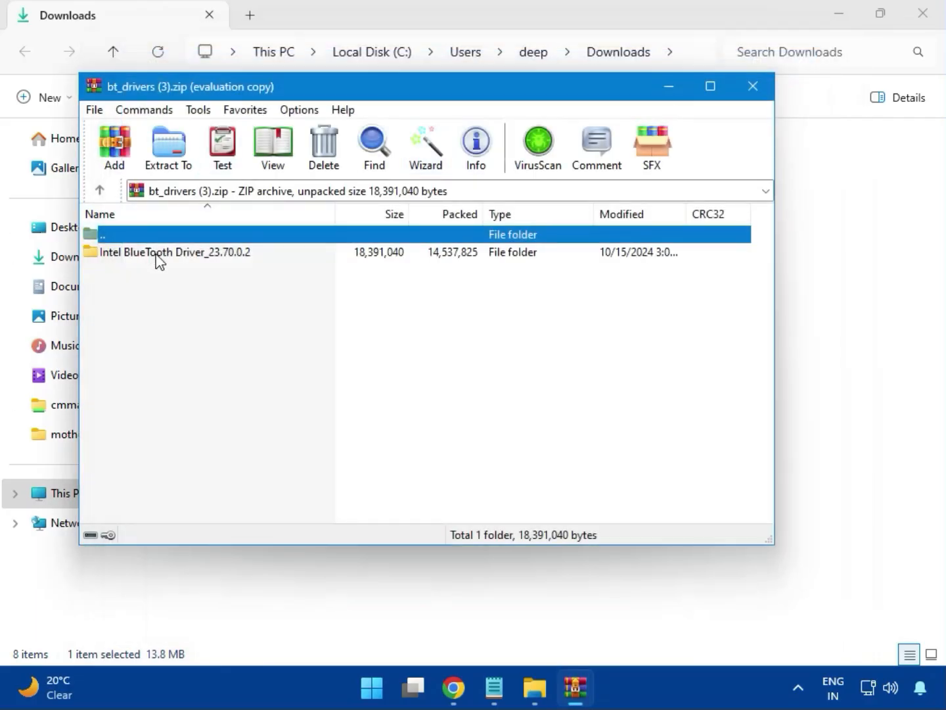
click(141, 255)
double_click(176, 256)
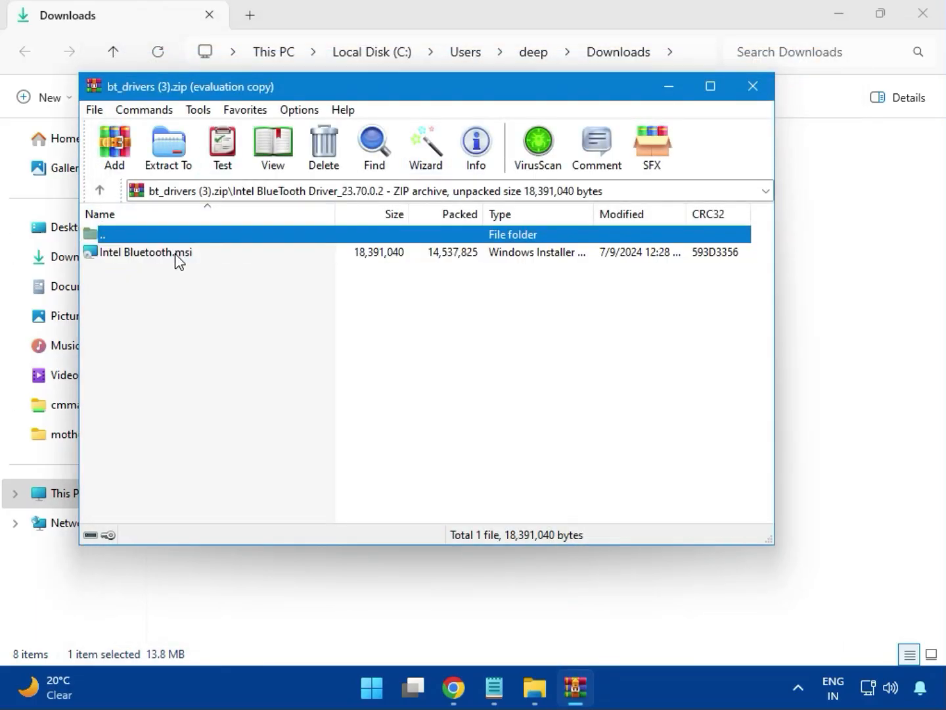
double_click(157, 253)
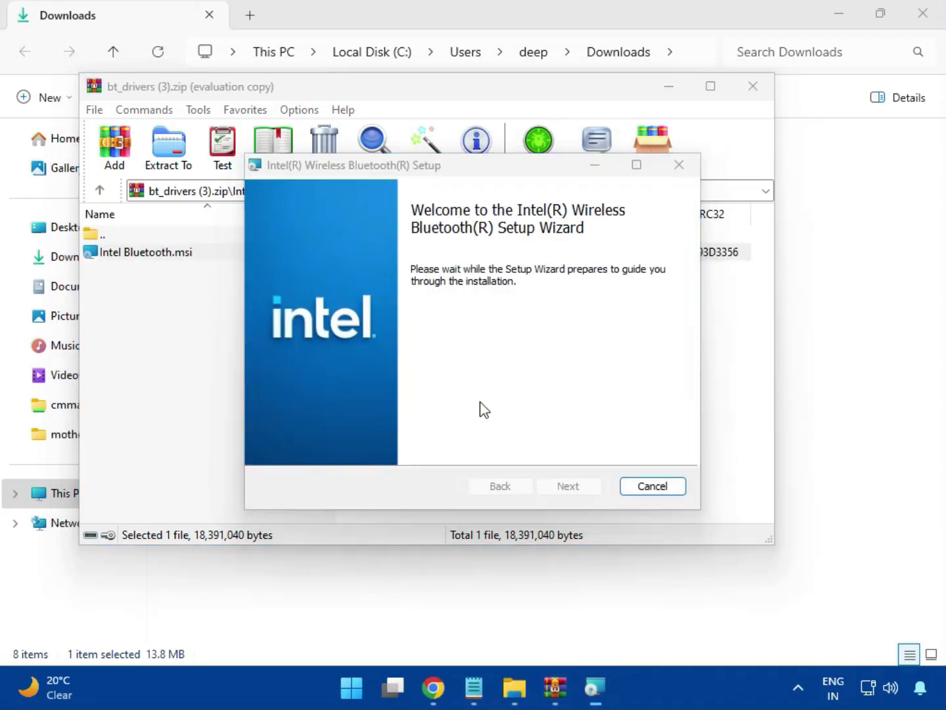
- Install Intel Wireless Bluetooth with the Typical setup, accepting the license terms and allowing device changes, and close the archive
click(568, 487)
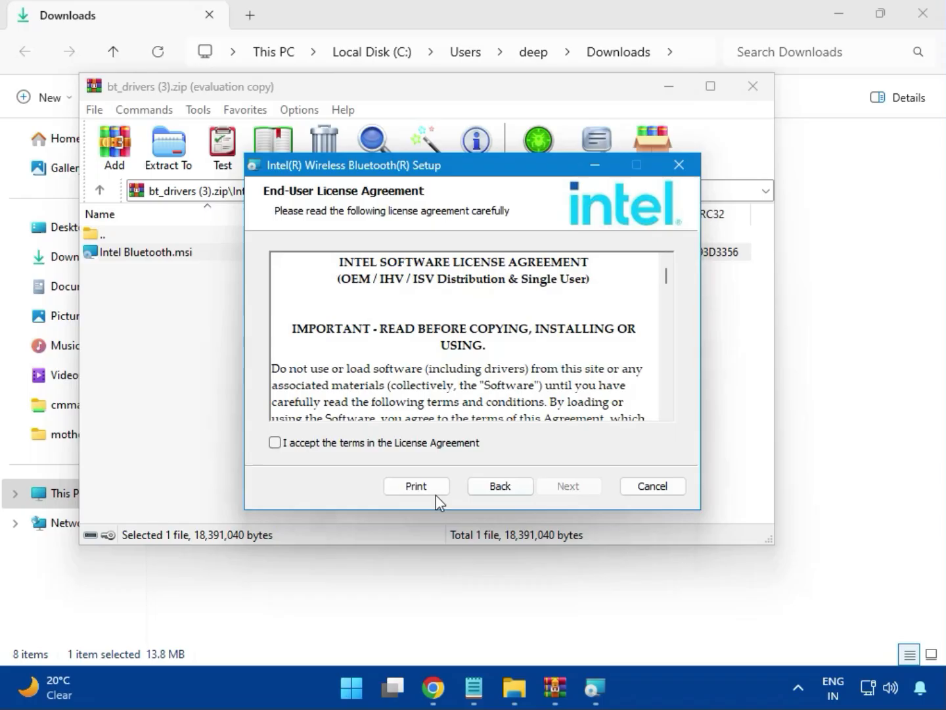
click(337, 446)
click(557, 490)
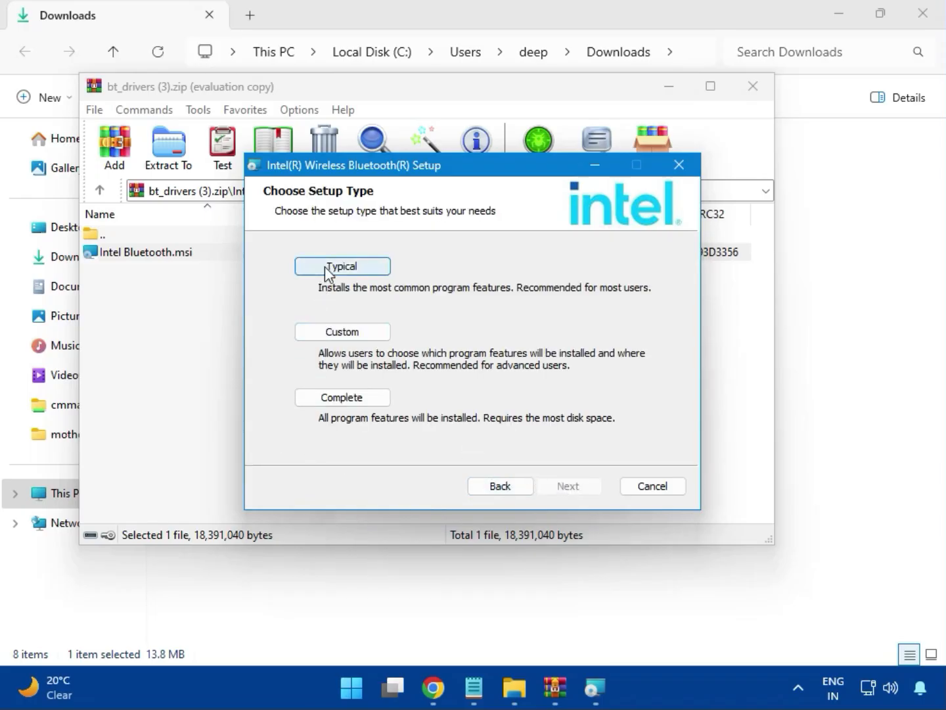
click(328, 267)
click(543, 485)
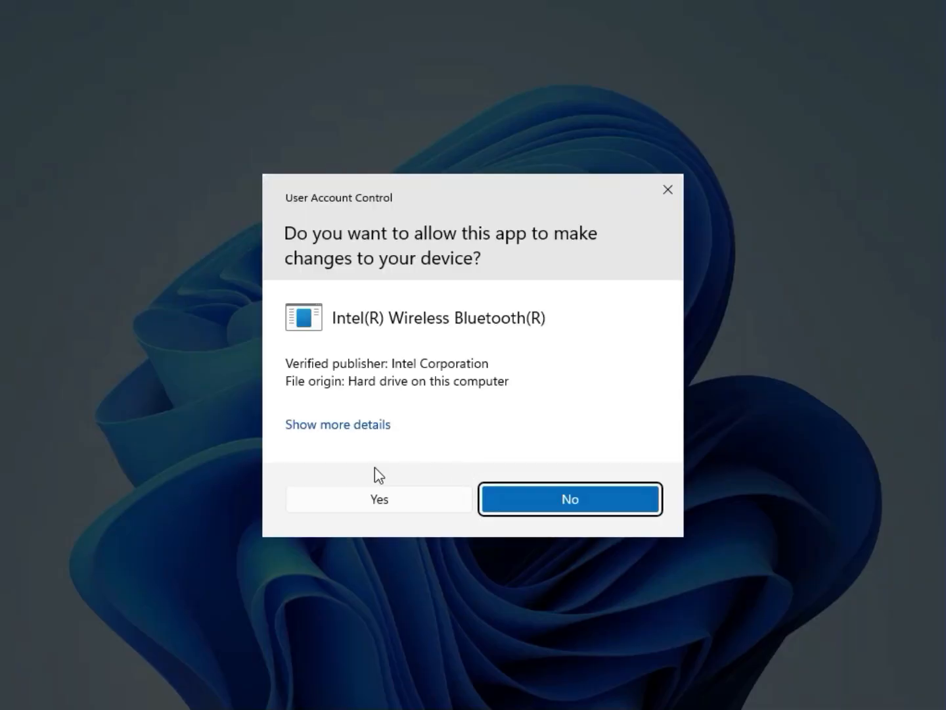
click(364, 488)
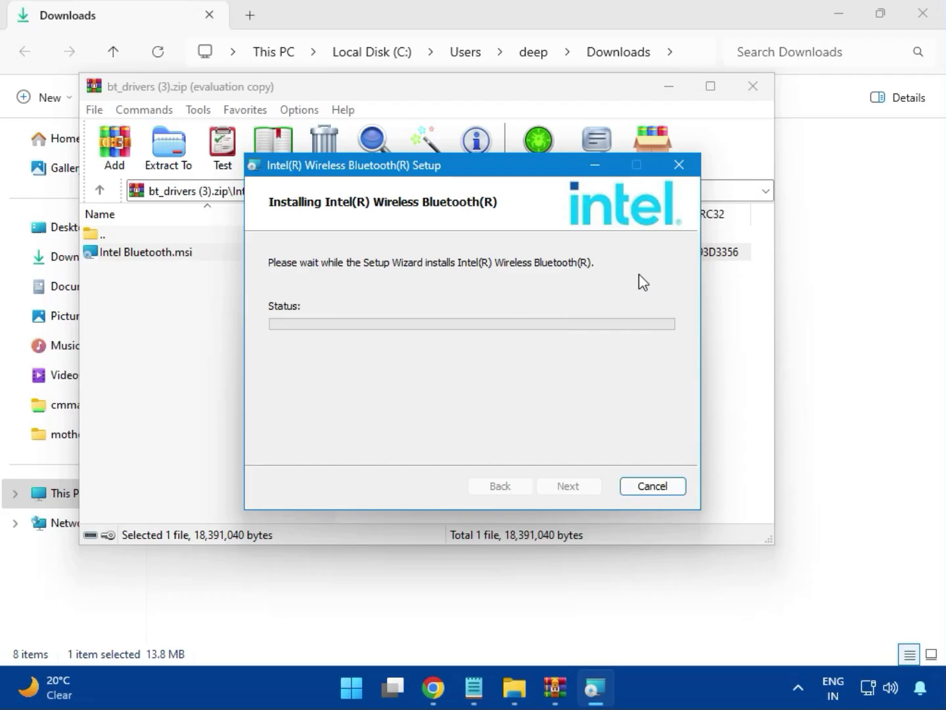
click(569, 487)
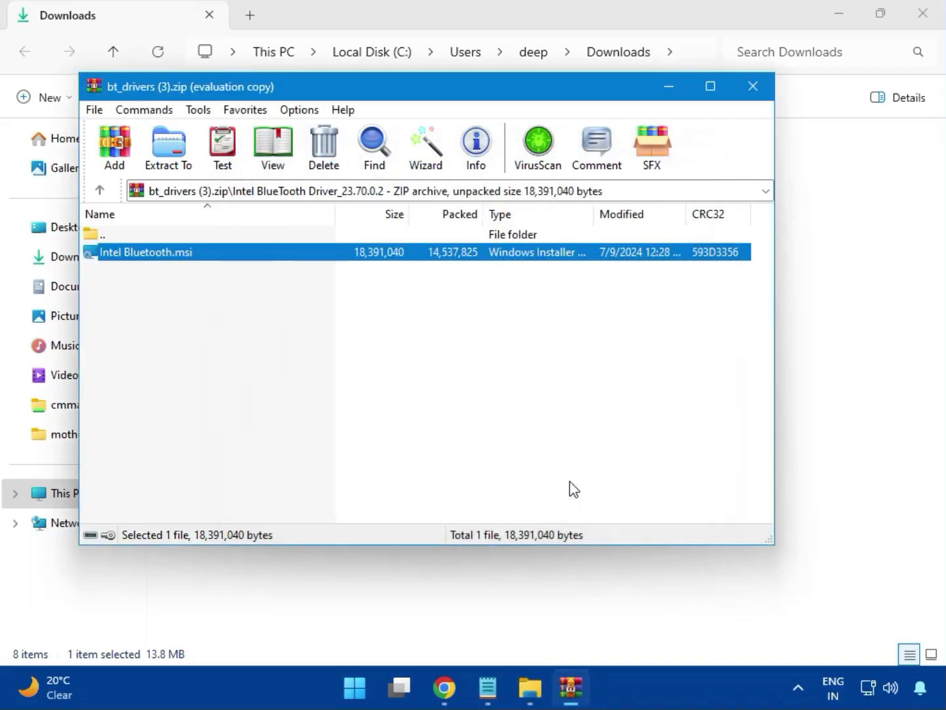
click(753, 86)
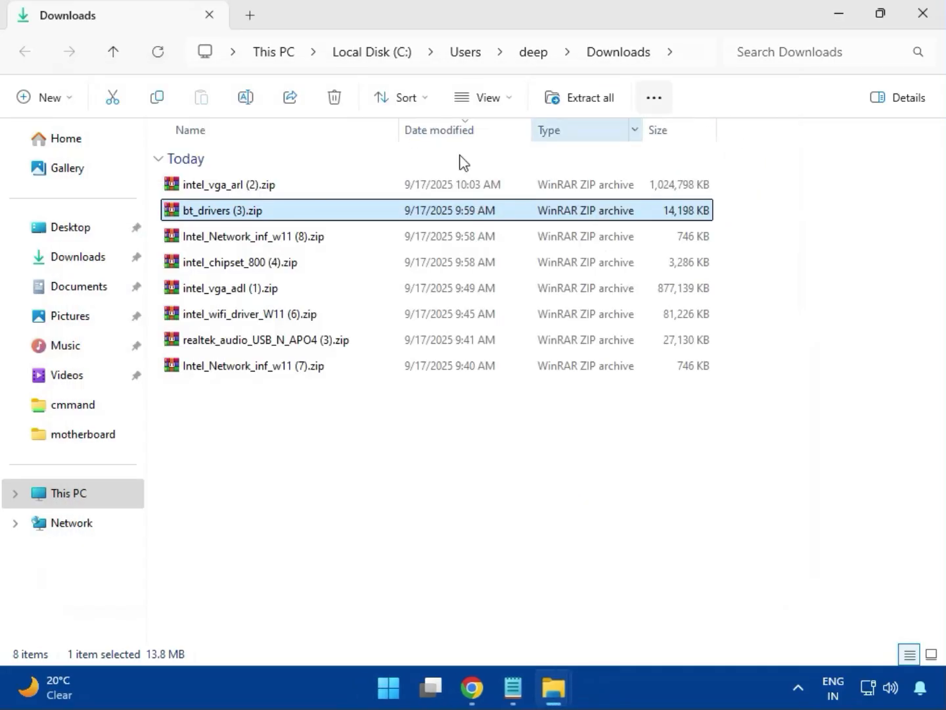
- Try to install the Intel network driver by running MSI SetupDrv64.exe from the W11 folder of Intel_Network_inf_w11 (8).zip
click(246, 245)
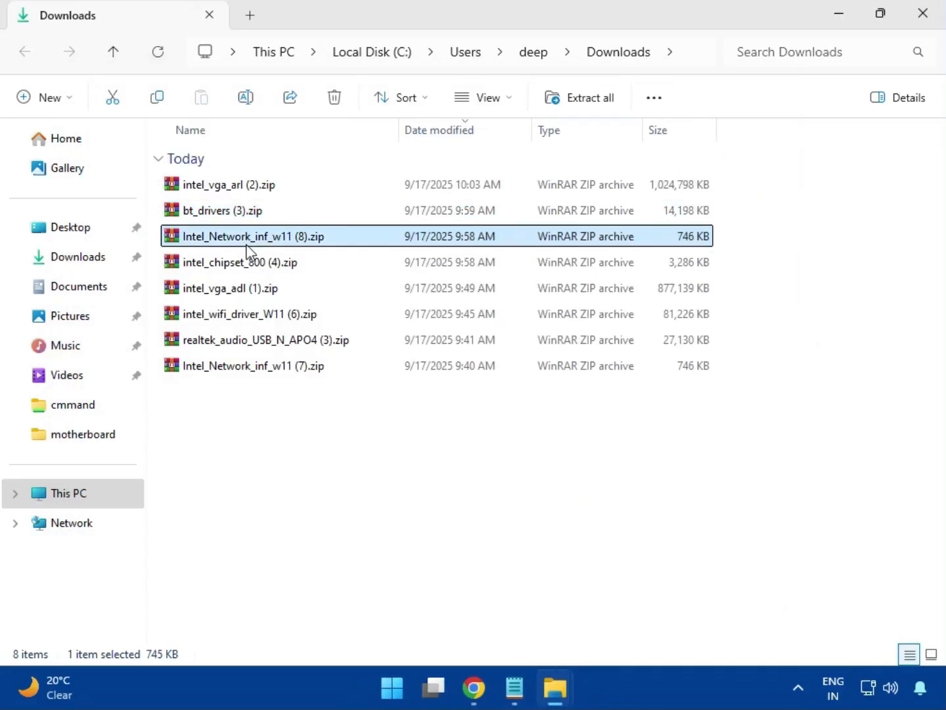
double_click(263, 242)
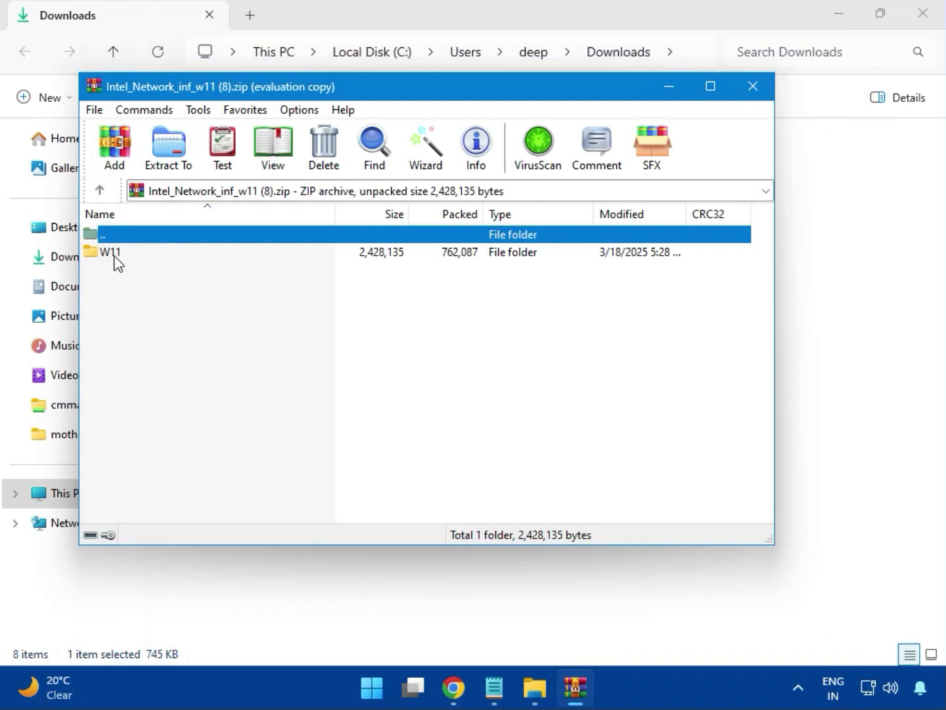
click(116, 257)
double_click(119, 257)
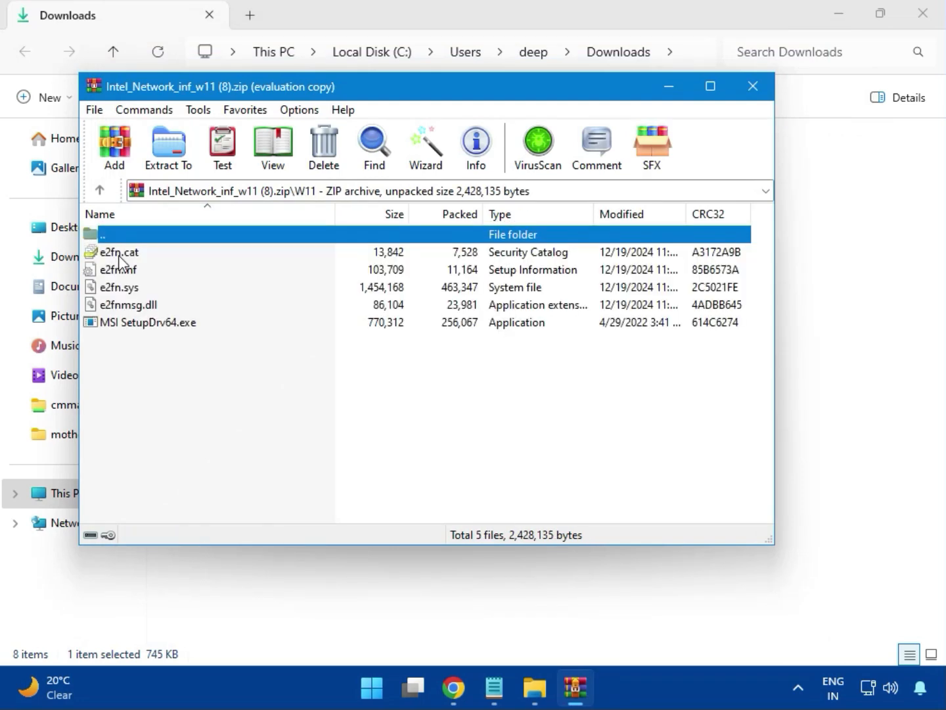
double_click(177, 327)
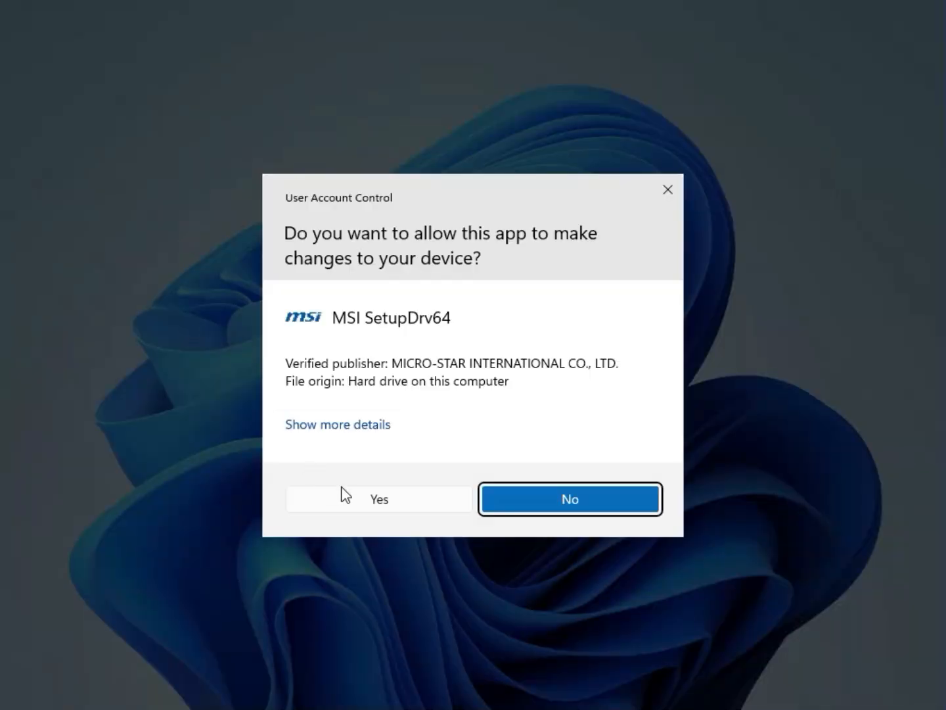
click(352, 490)
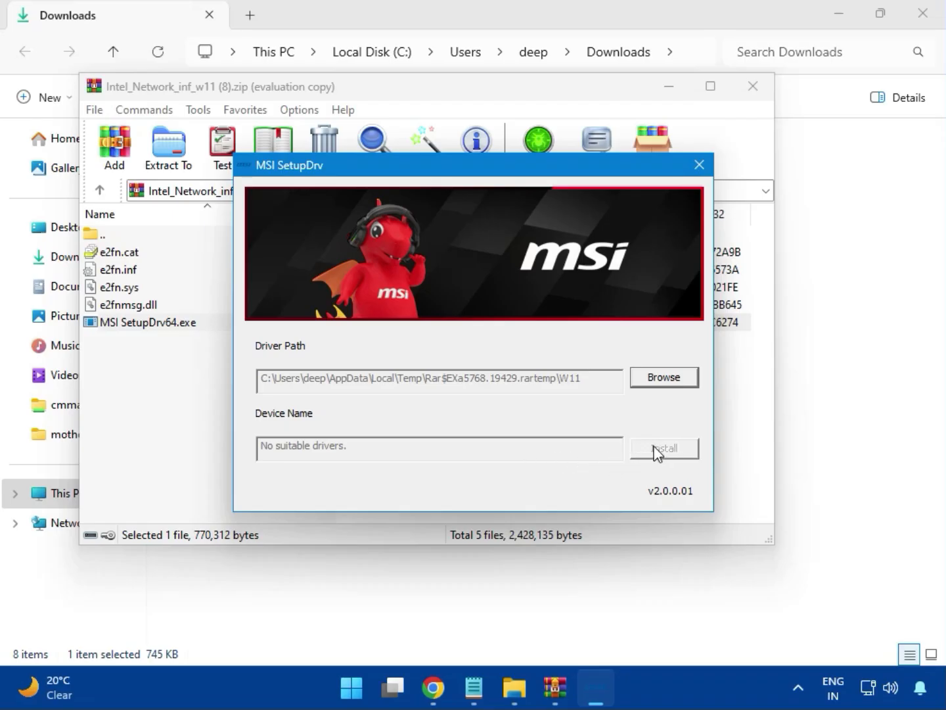
click(700, 164)
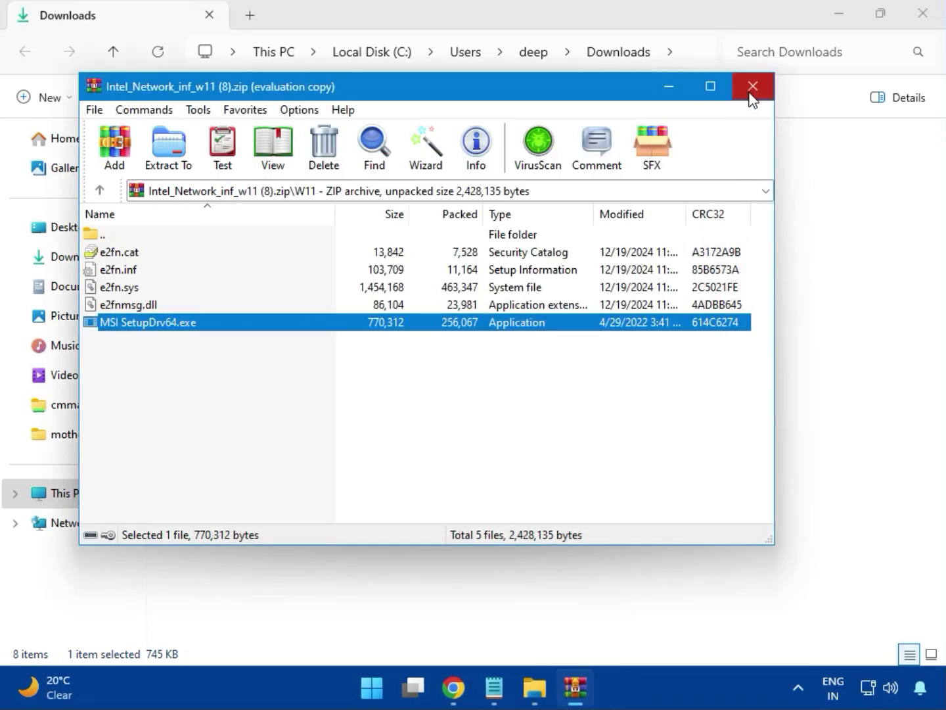
click(750, 92)
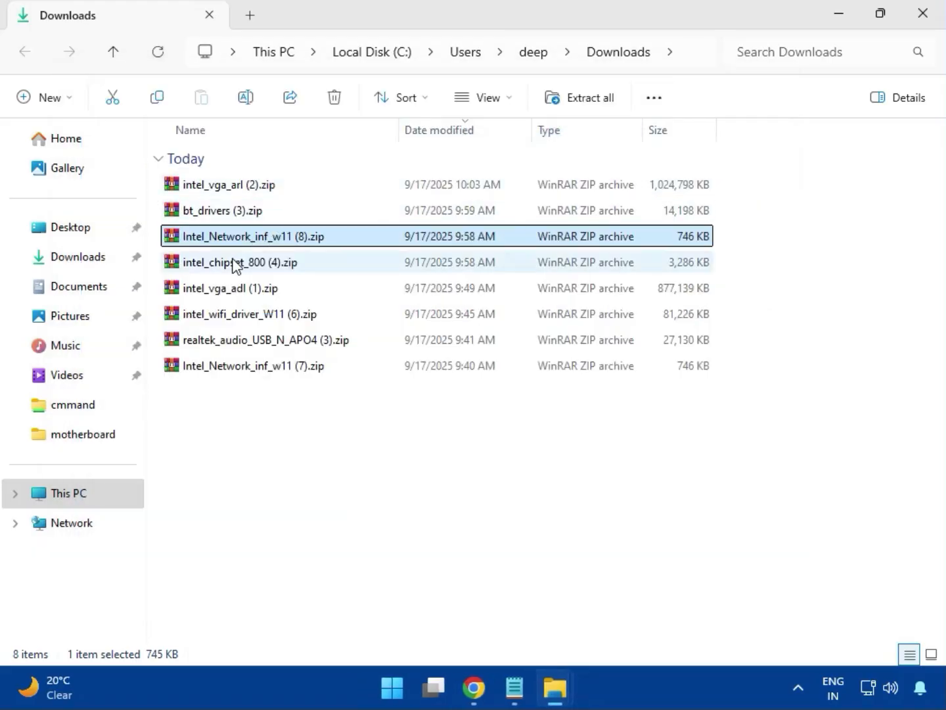
- Open intel_chipset_800 (4).zip and launch SetupChipset.exe from the Intel Chipset Driver_10.1.20062.8627 folder
click(226, 264)
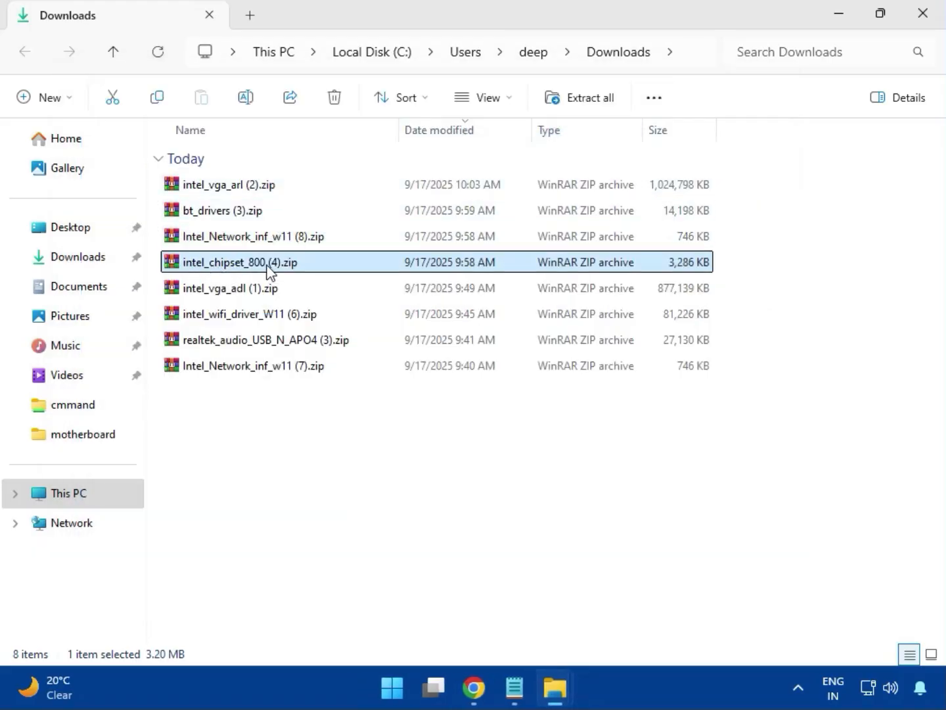
double_click(268, 269)
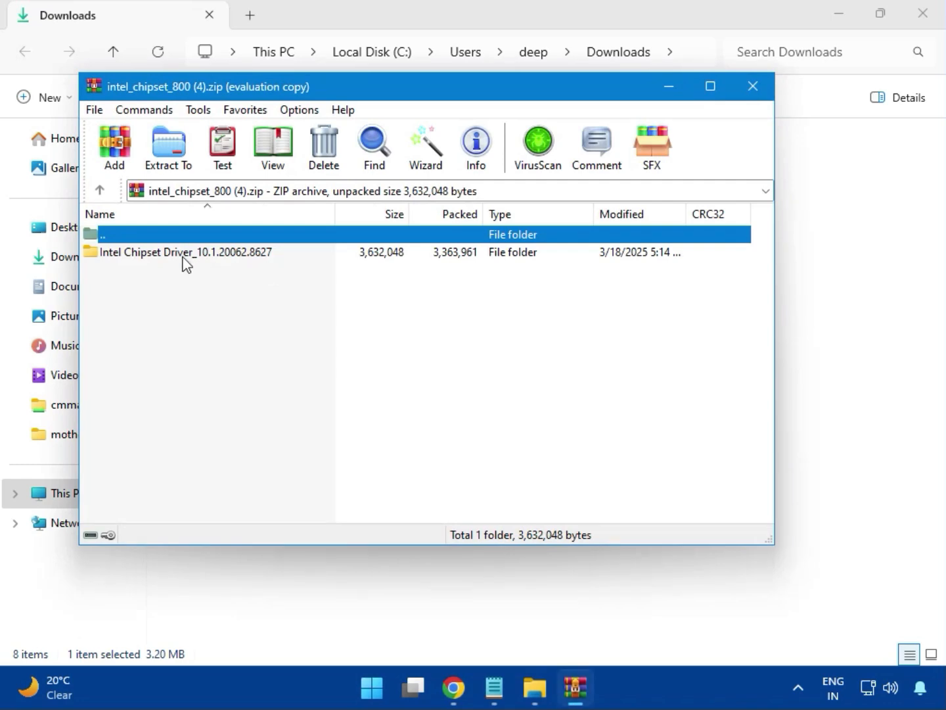
click(134, 258)
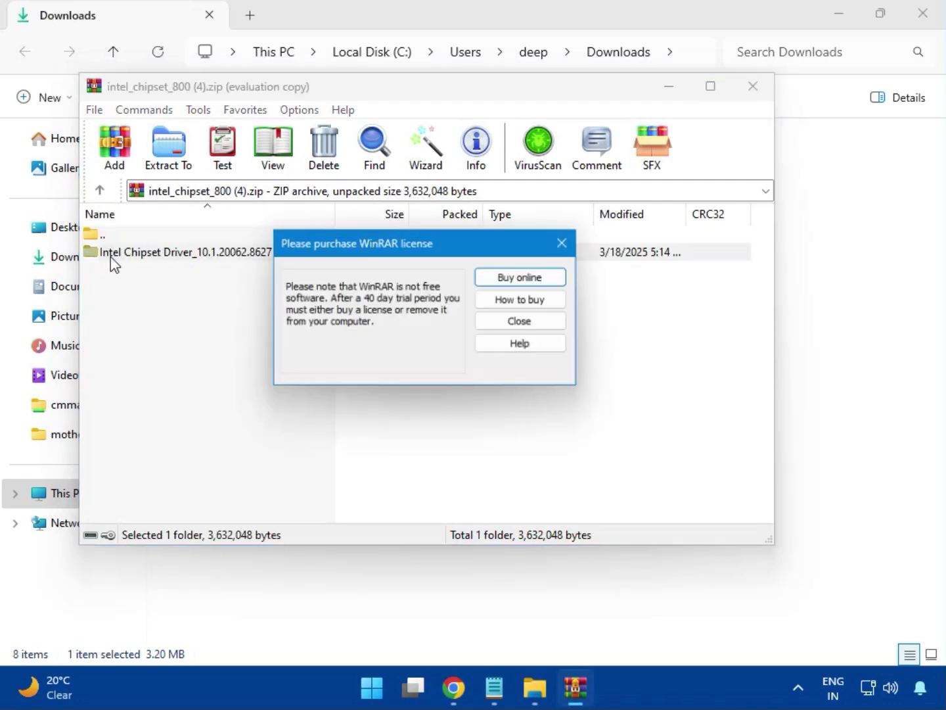
click(565, 241)
double_click(231, 259)
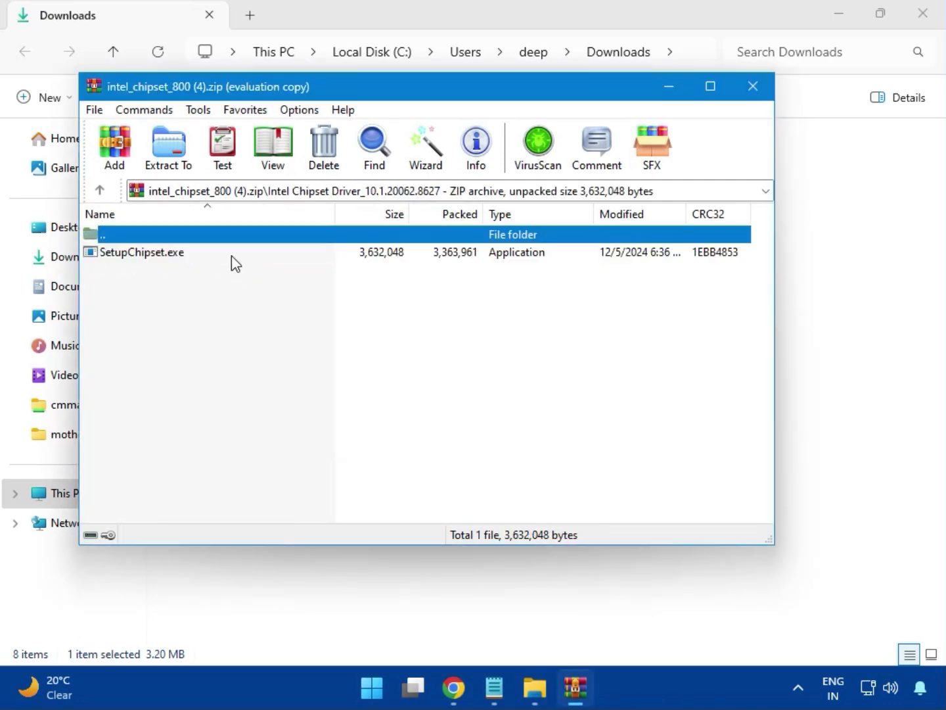
double_click(150, 261)
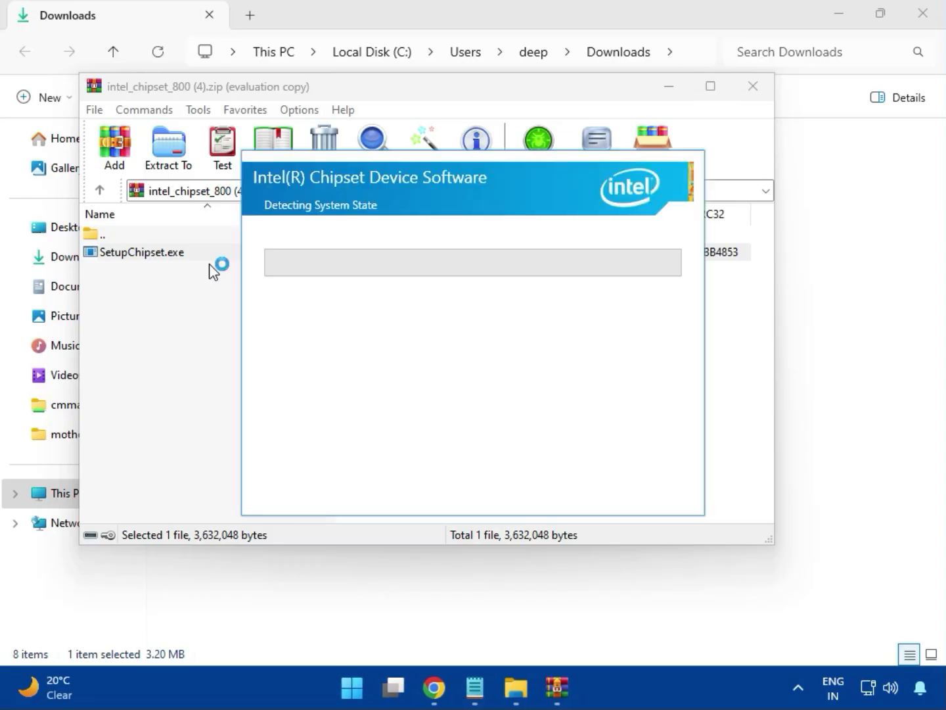
- Try to install the Intel Chipset Device Software, accepting the license and allowing device changes, and close the installer and archive
click(566, 488)
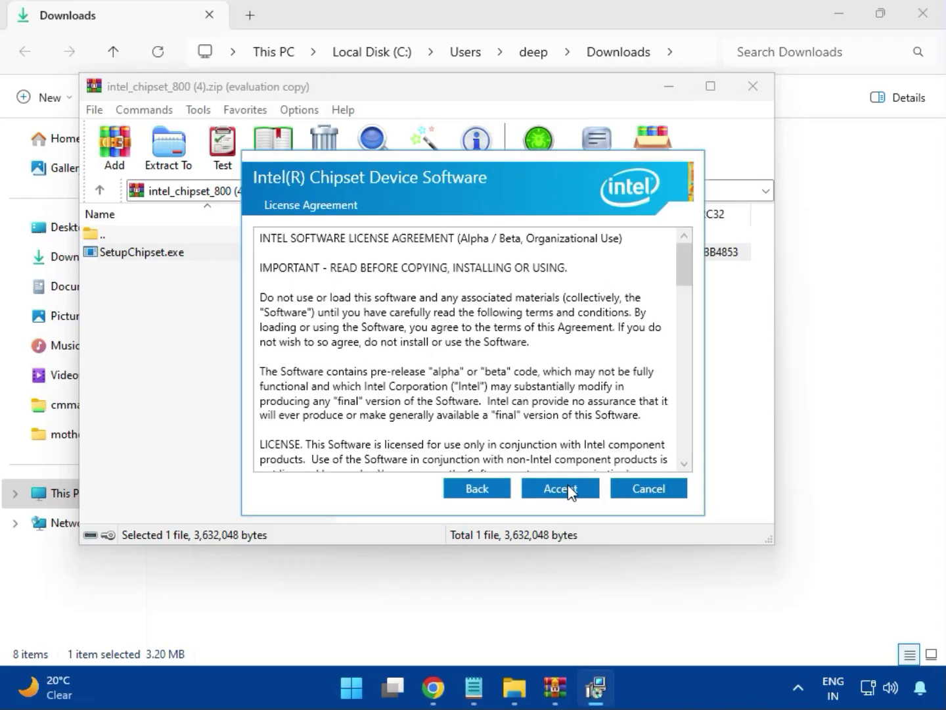
click(566, 487)
click(567, 488)
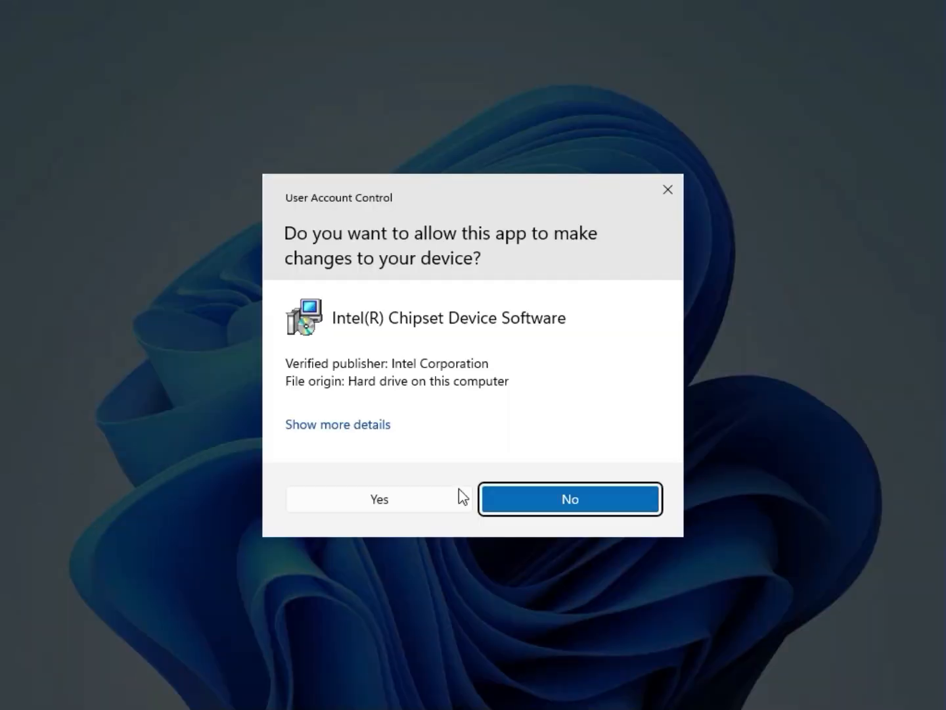
click(459, 498)
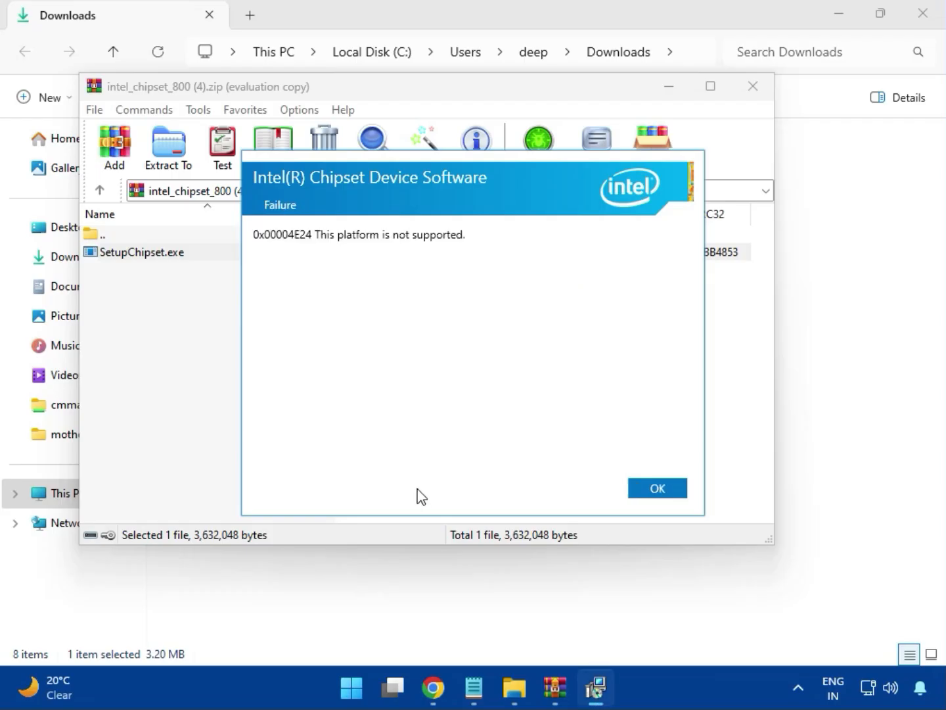
click(648, 492)
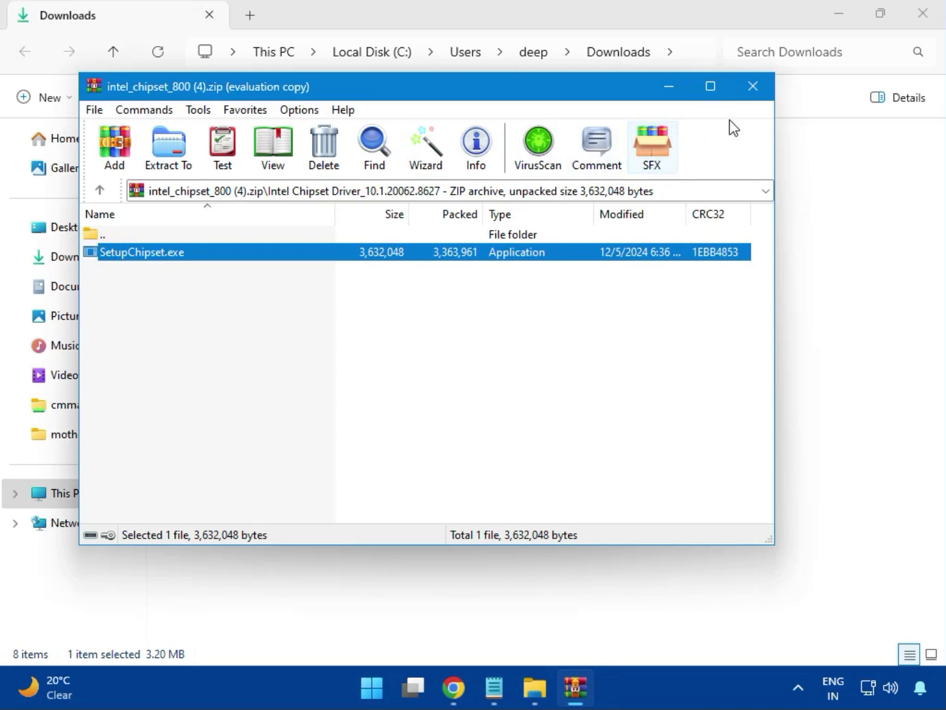
click(753, 86)
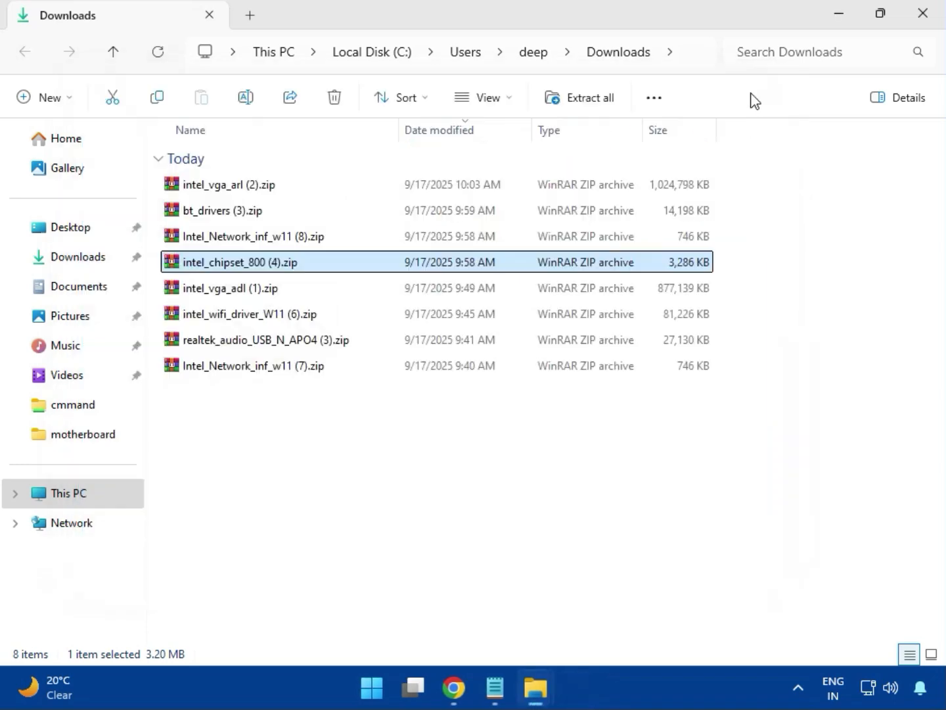
- View the contents of intel_vga_adl (1).zip and close the archive
click(244, 294)
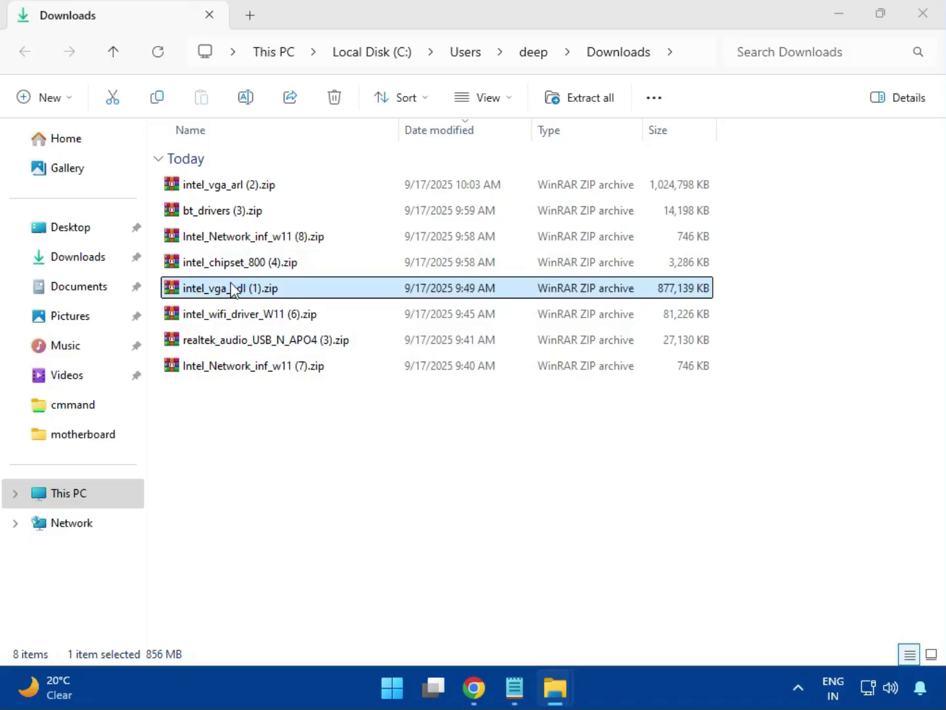
double_click(232, 288)
click(818, 51)
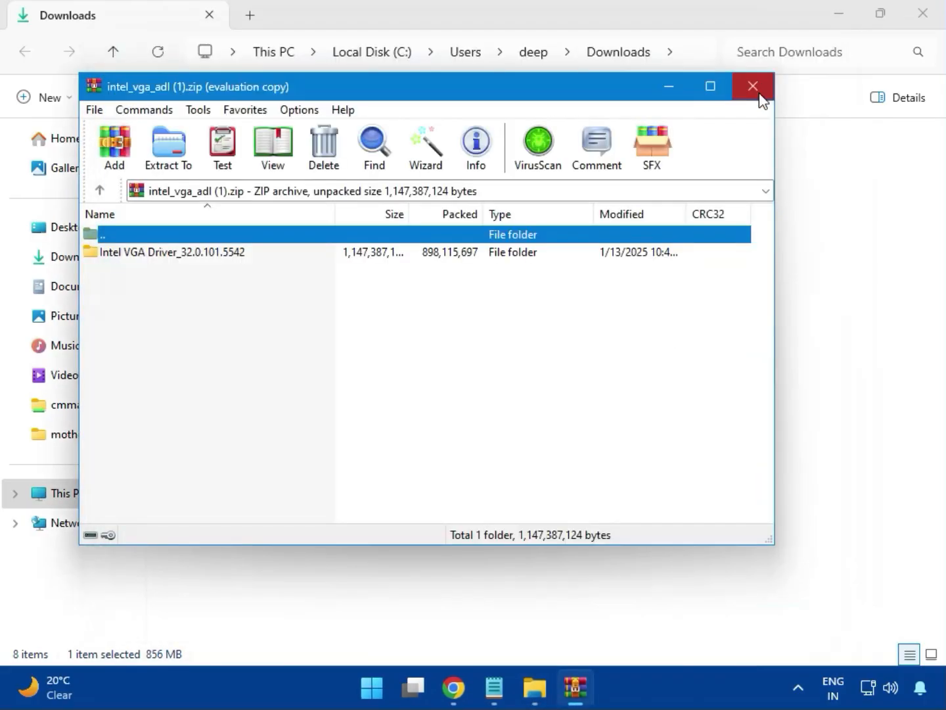
click(754, 88)
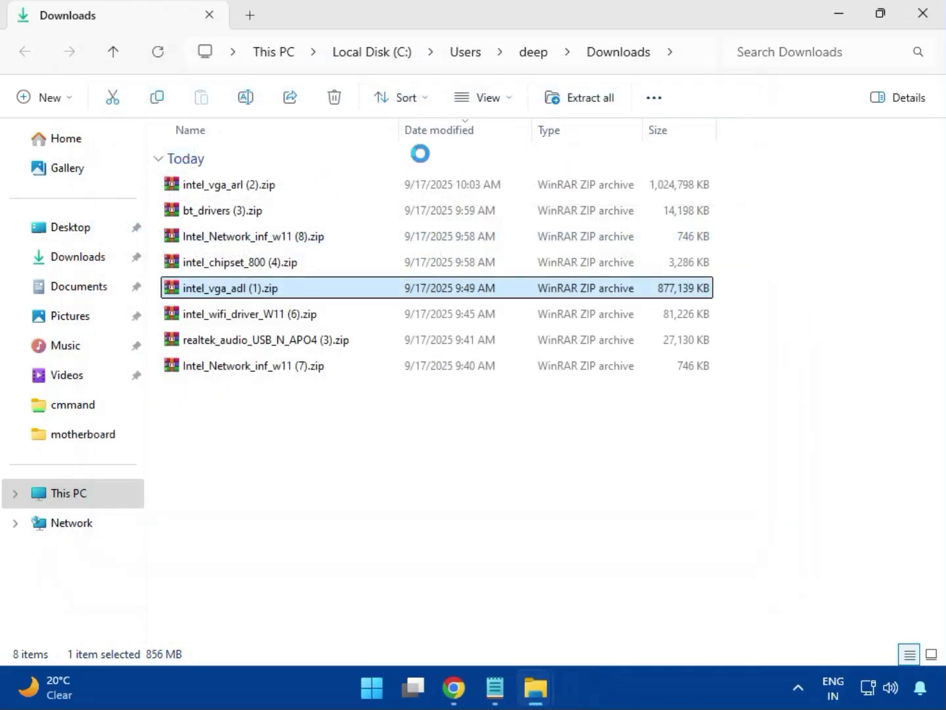
- Open intel_wifi_driver_W11 (6).zip and go to the UWD\Win64 folder inside Intel WIFI Driver_23.40.0.4
click(243, 315)
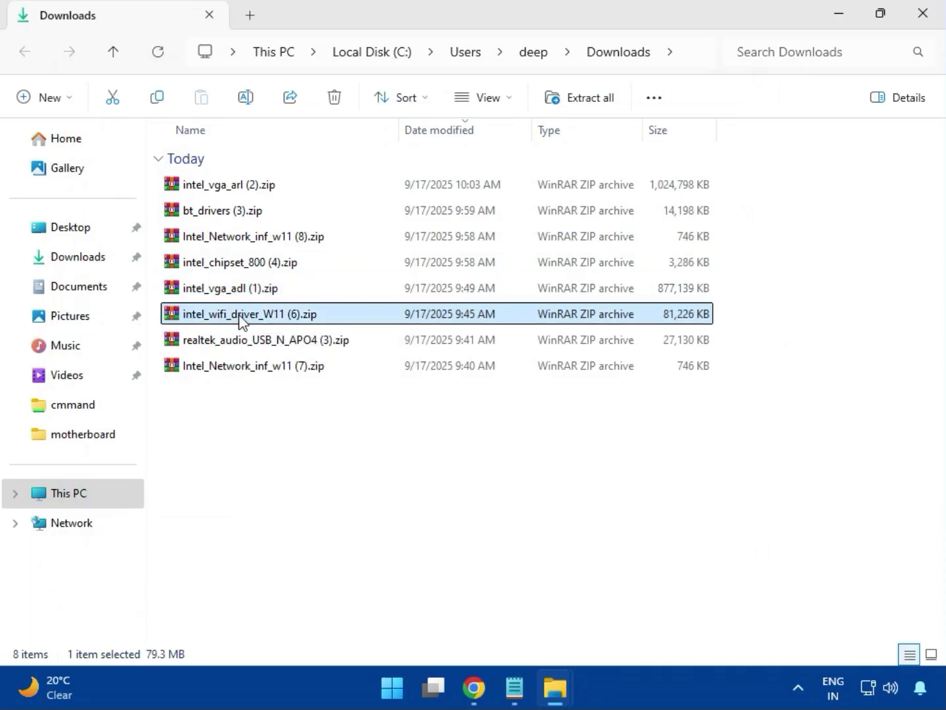
double_click(240, 316)
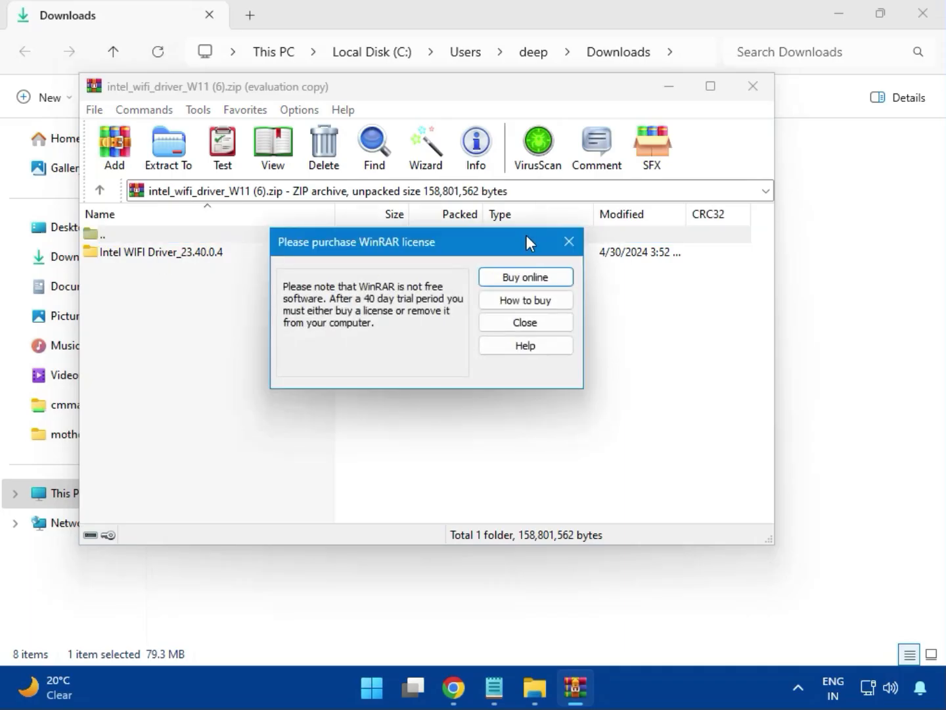
click(568, 242)
double_click(153, 252)
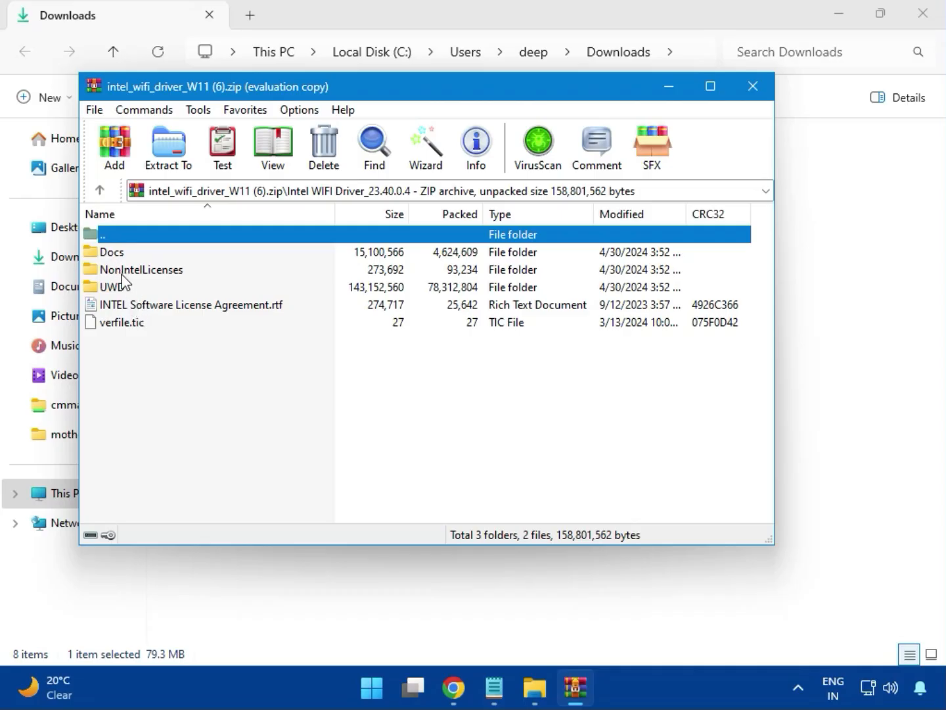
click(128, 289)
double_click(127, 289)
double_click(127, 257)
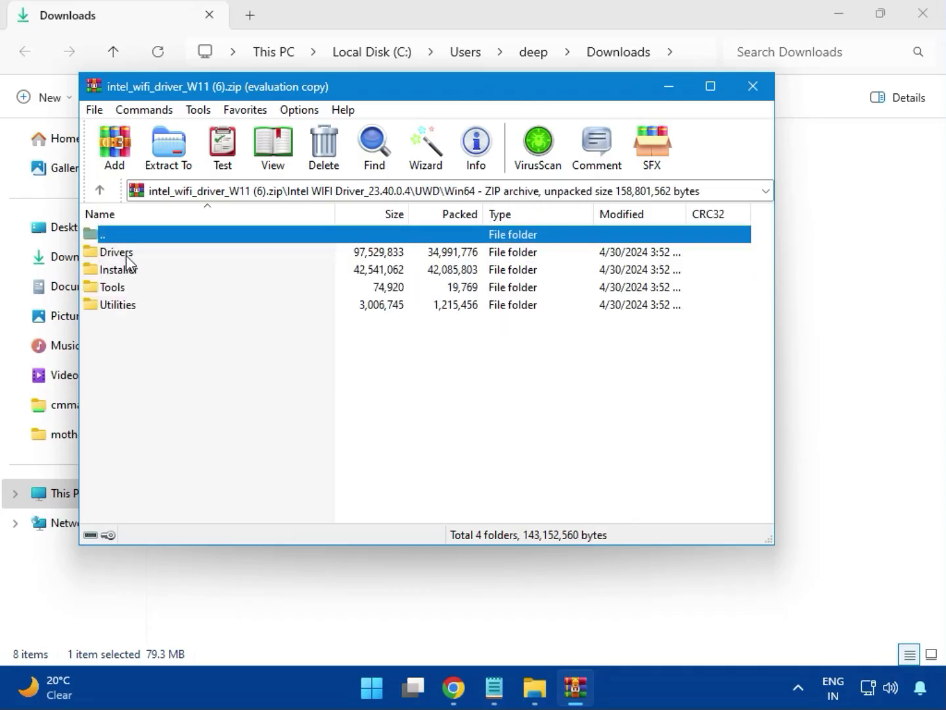
double_click(131, 253)
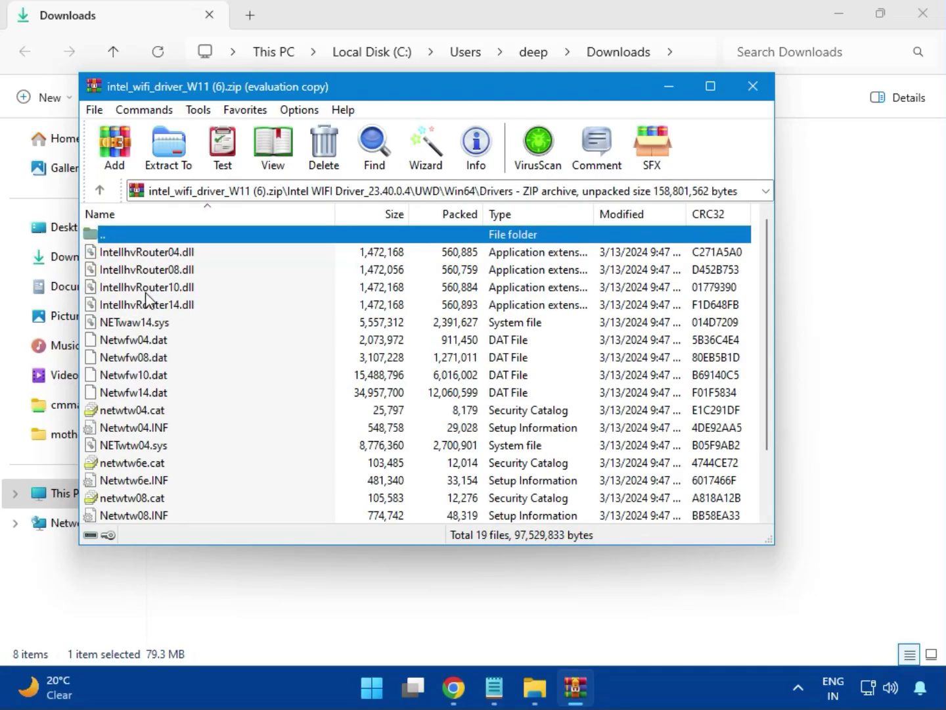
scroll(170, 385, down, 2)
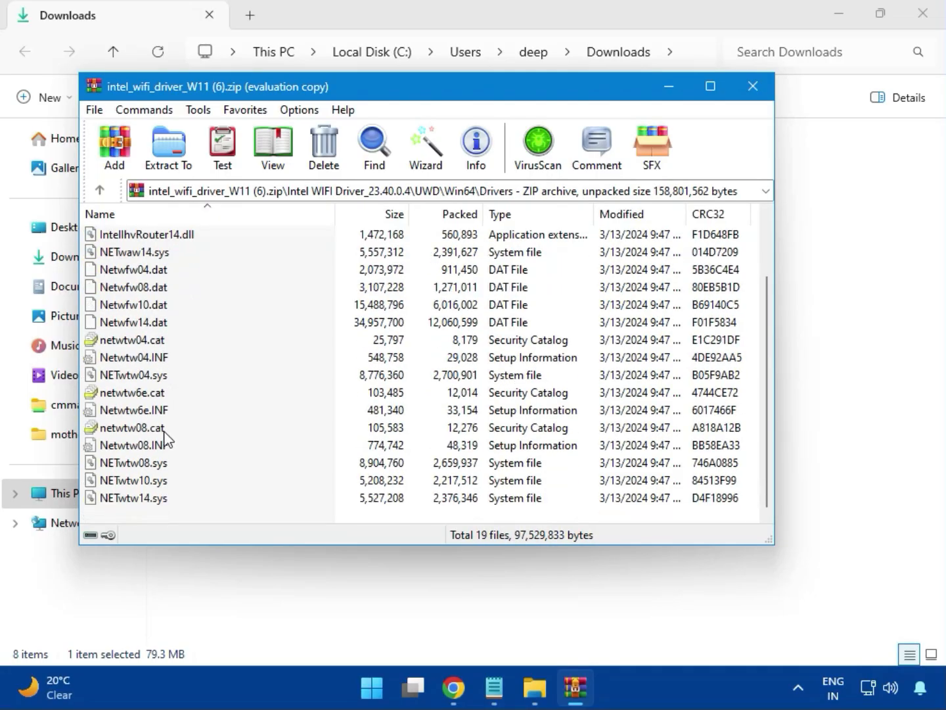
key(Home)
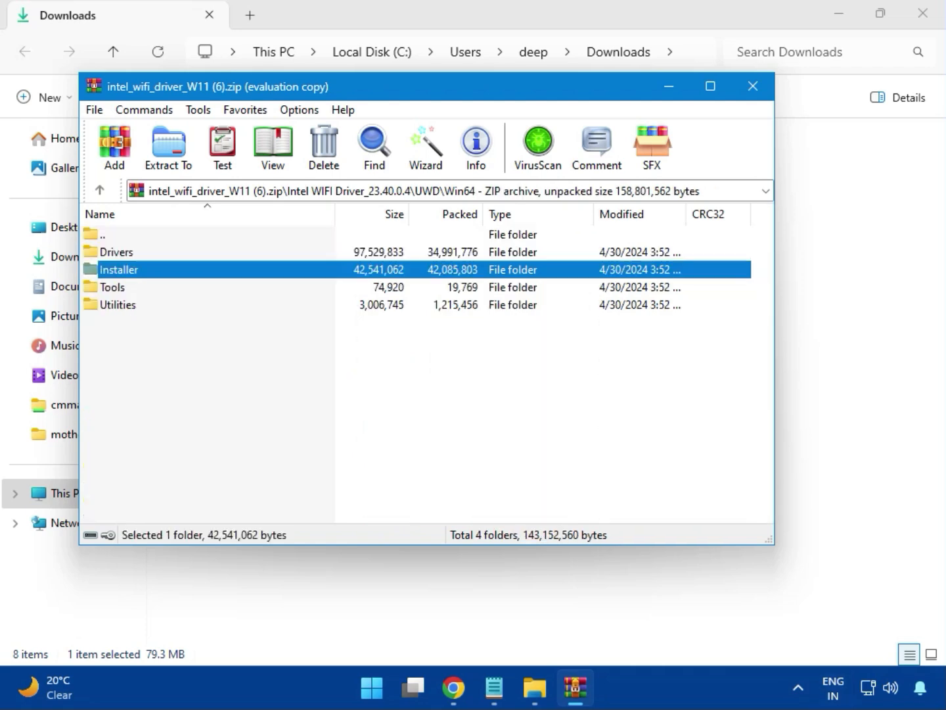
- Launch WirelessSetup.exe from the Installer folder of the Wi-Fi driver archive
double_click(133, 272)
click(121, 276)
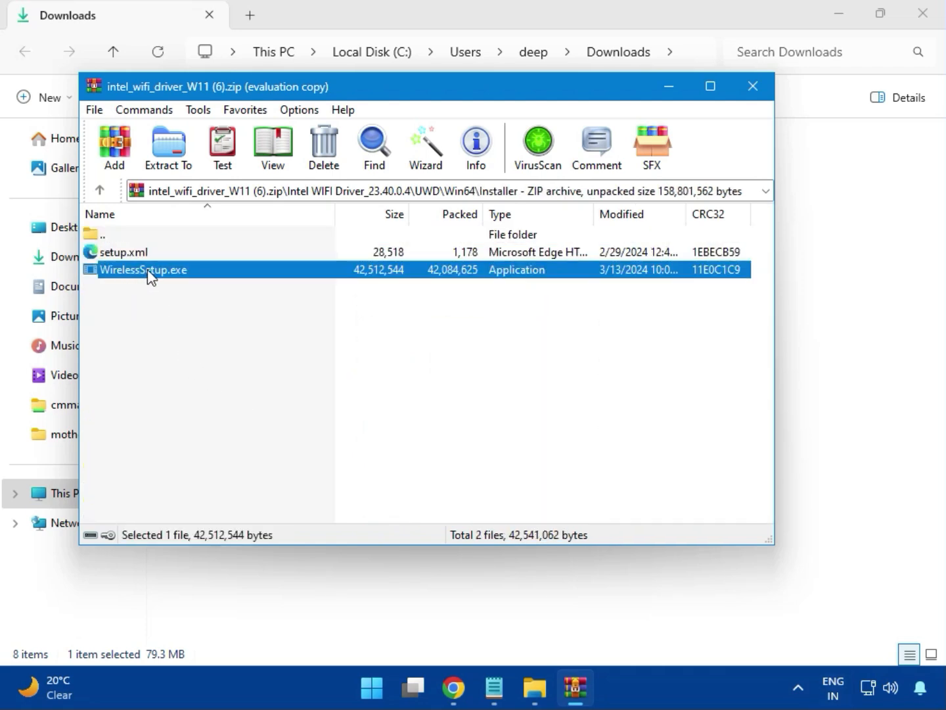
double_click(151, 275)
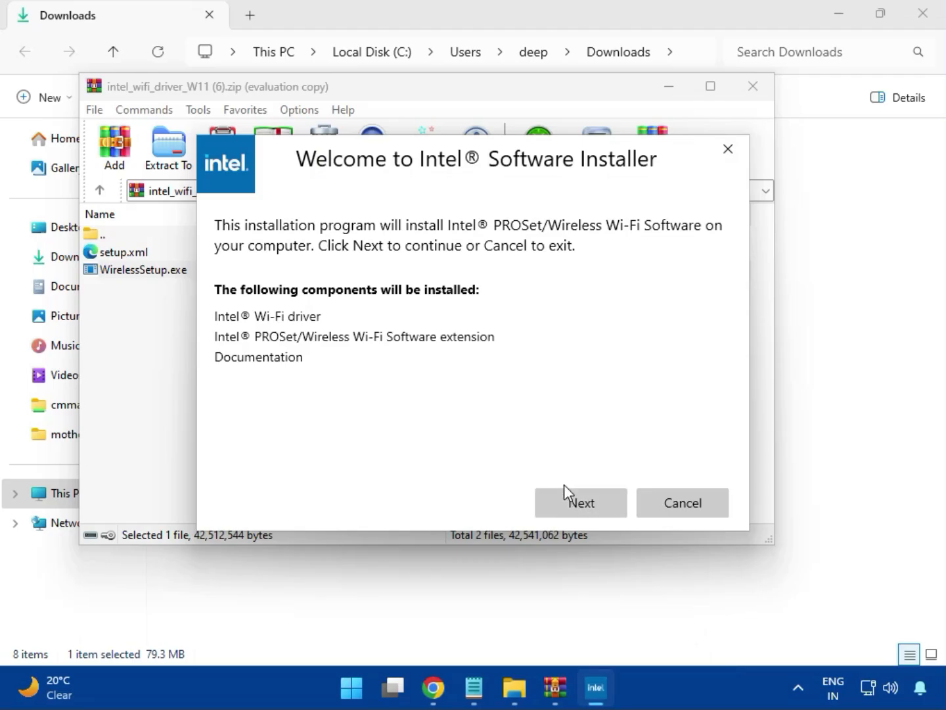
- Install the Intel PROSet/Wireless Wi-Fi Software, agreeing to the license terms and allowing device changes, and close the installer and archive
click(579, 494)
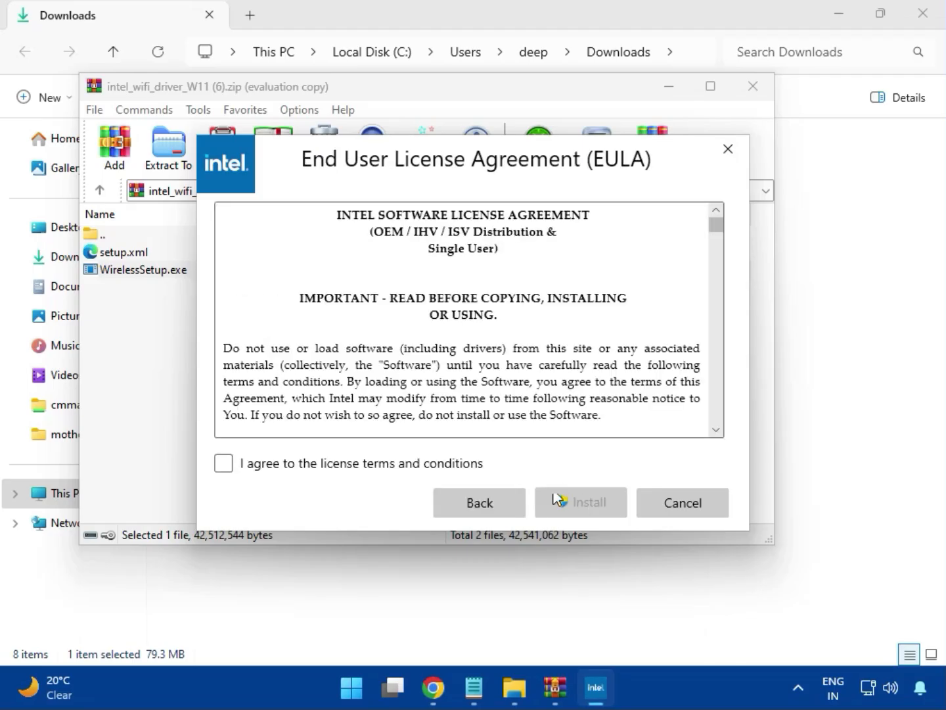
click(409, 462)
click(594, 512)
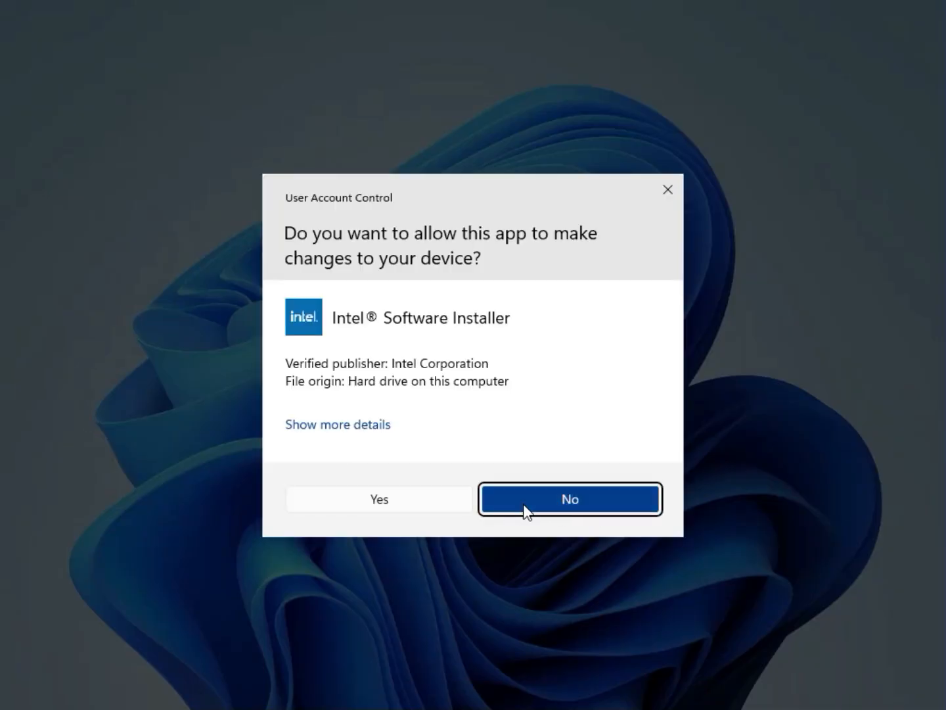
click(429, 510)
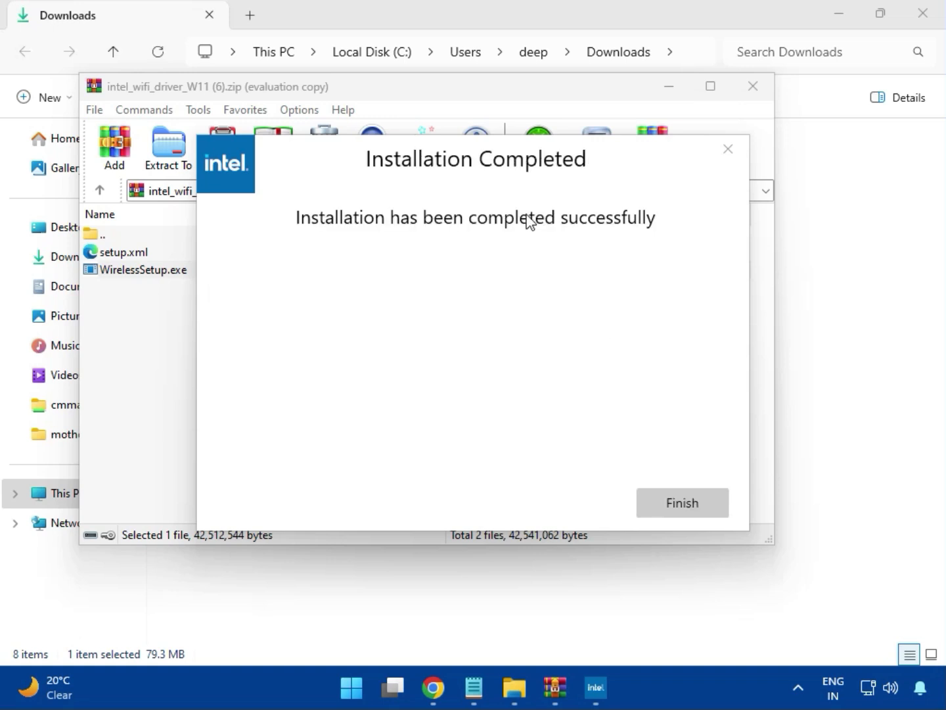
click(680, 503)
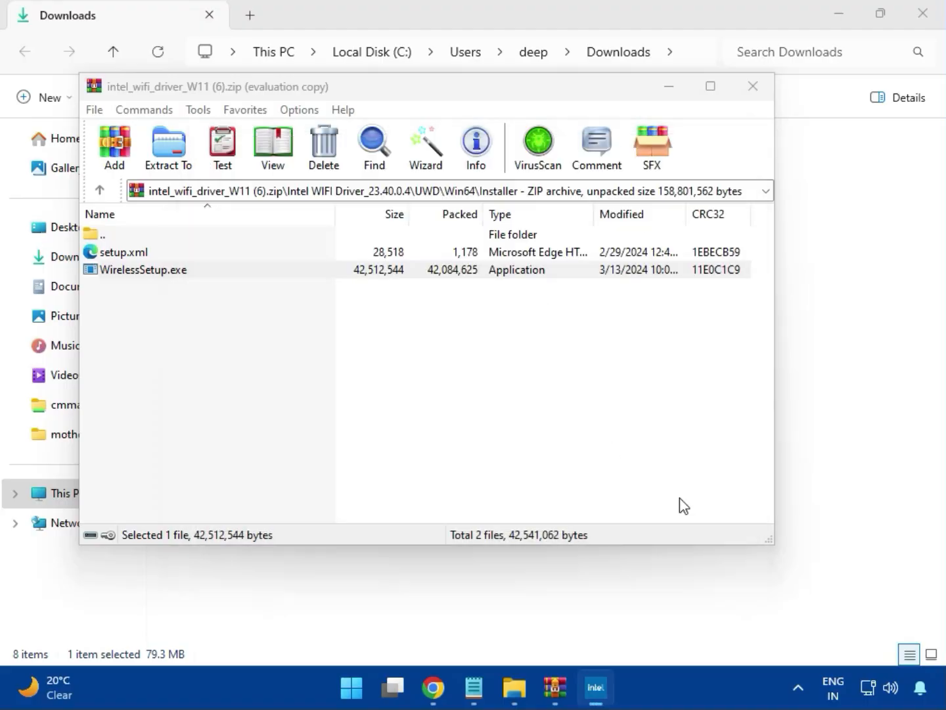
click(755, 88)
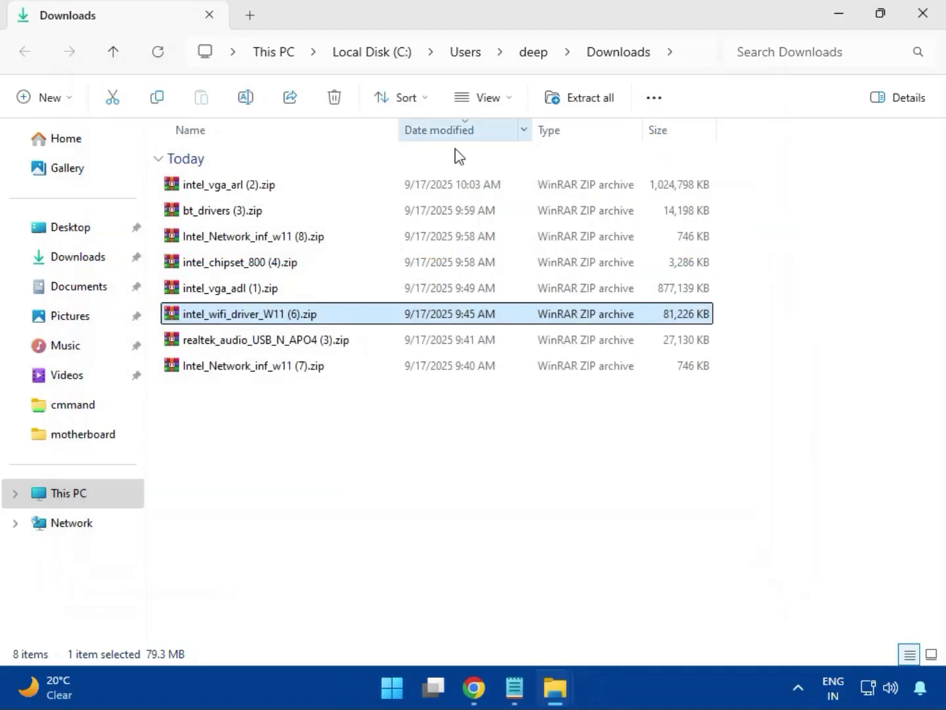
- Run MSI_Launcher.exe from the Realtek USB Universal Driver folder of realtek_audio_USB_N_APO4 (3).zip, allow device changes, and close the archive
double_click(285, 351)
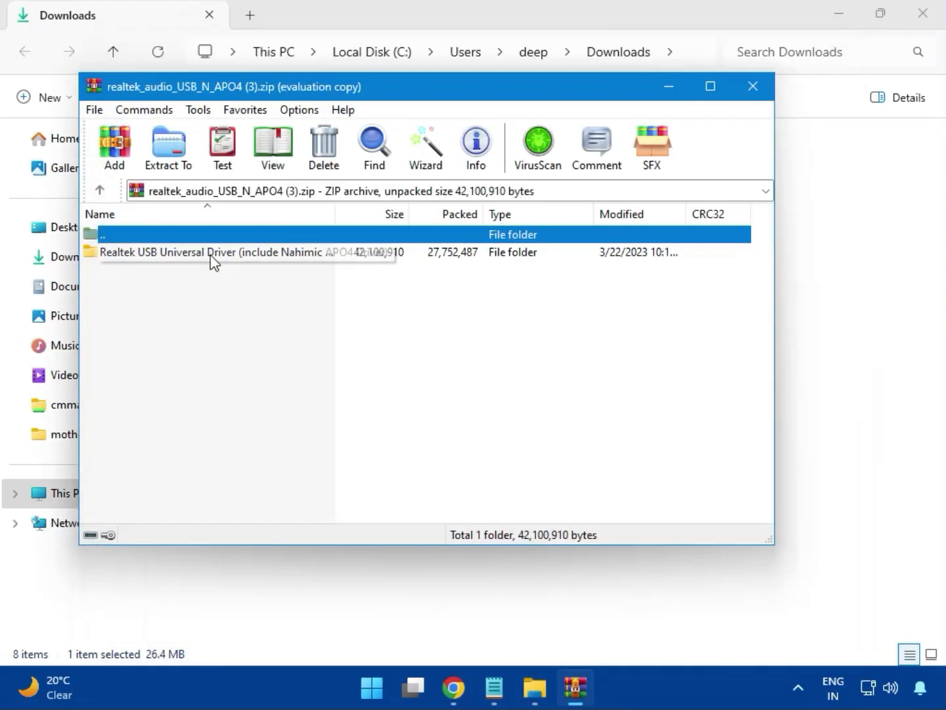
double_click(210, 255)
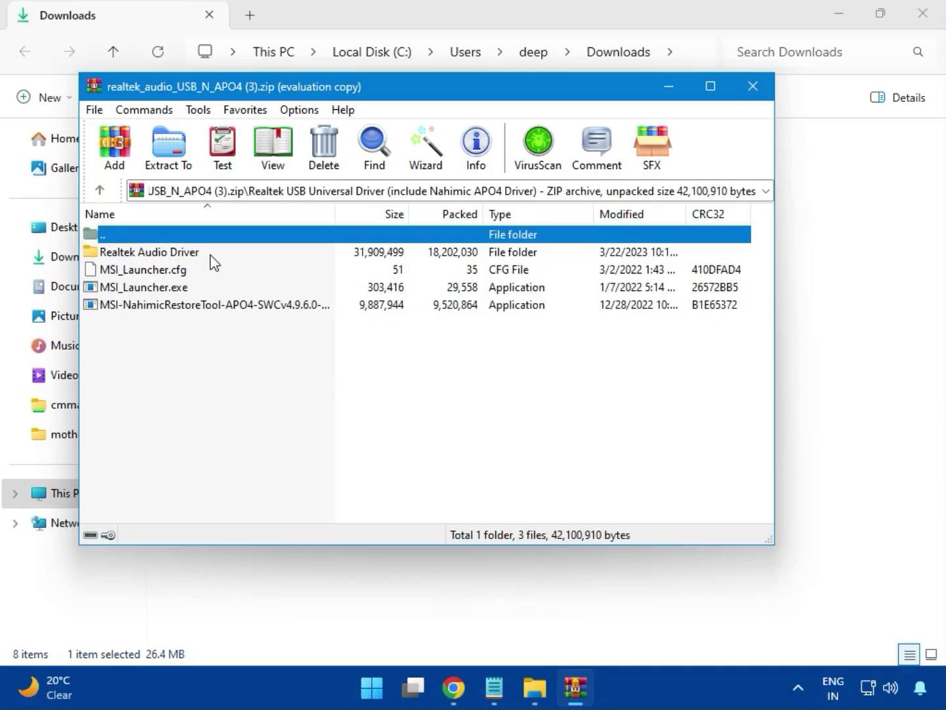
double_click(168, 290)
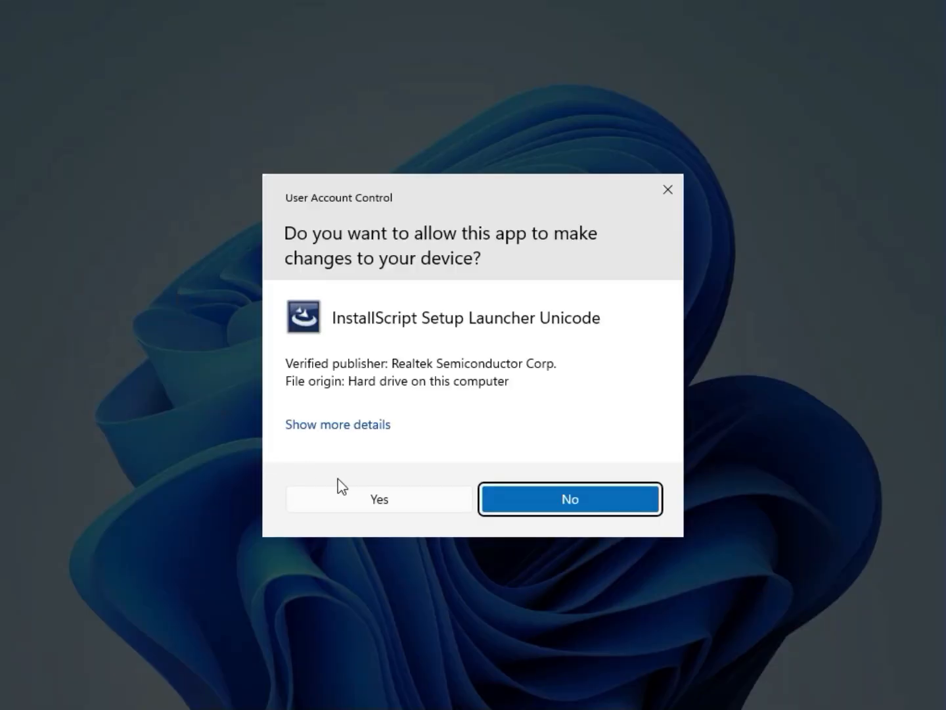
click(378, 500)
click(380, 494)
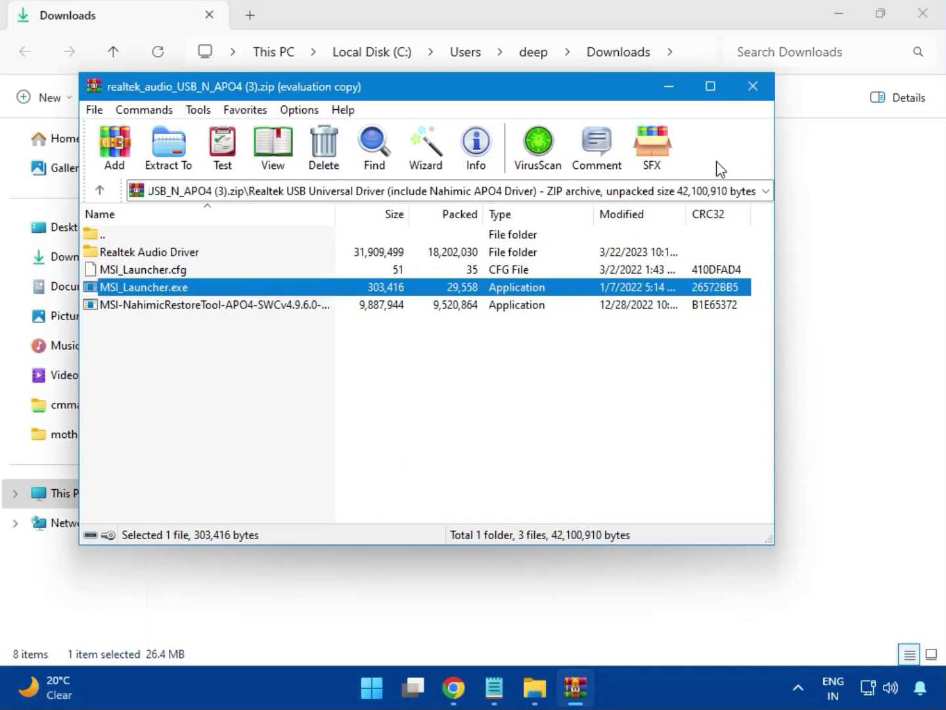
click(754, 85)
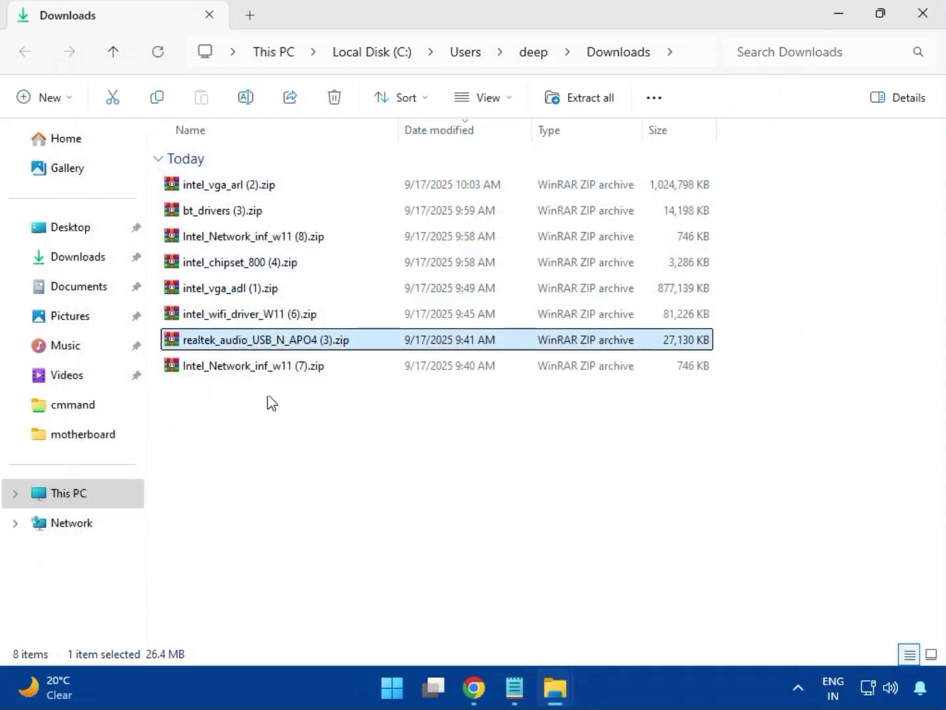
- Select Intel_Network_inf_w11 (7).zip and close the Downloads folder window
click(255, 369)
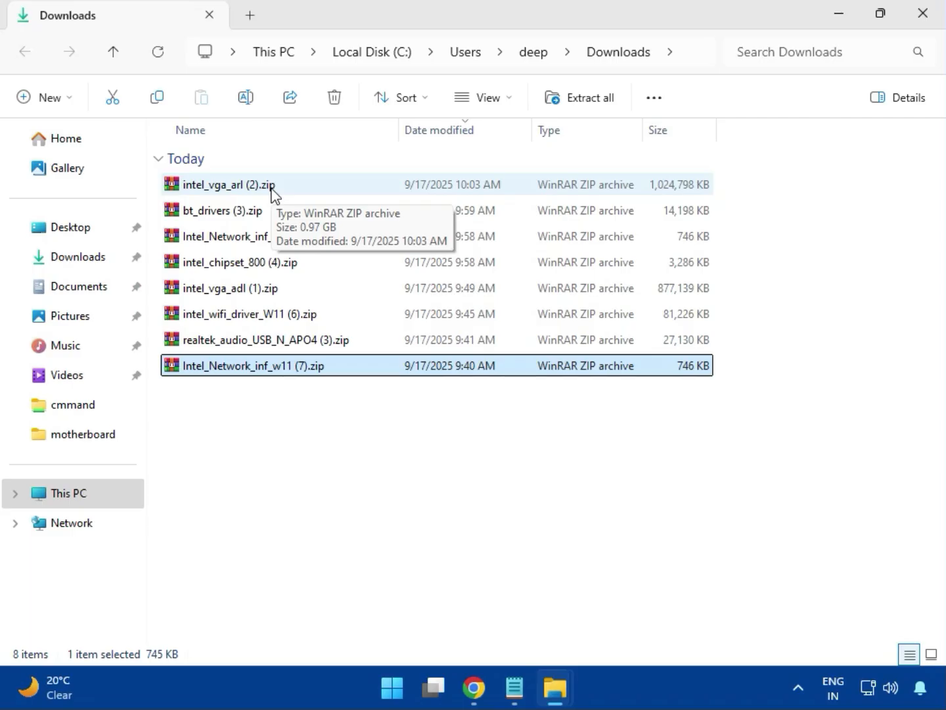
click(924, 15)
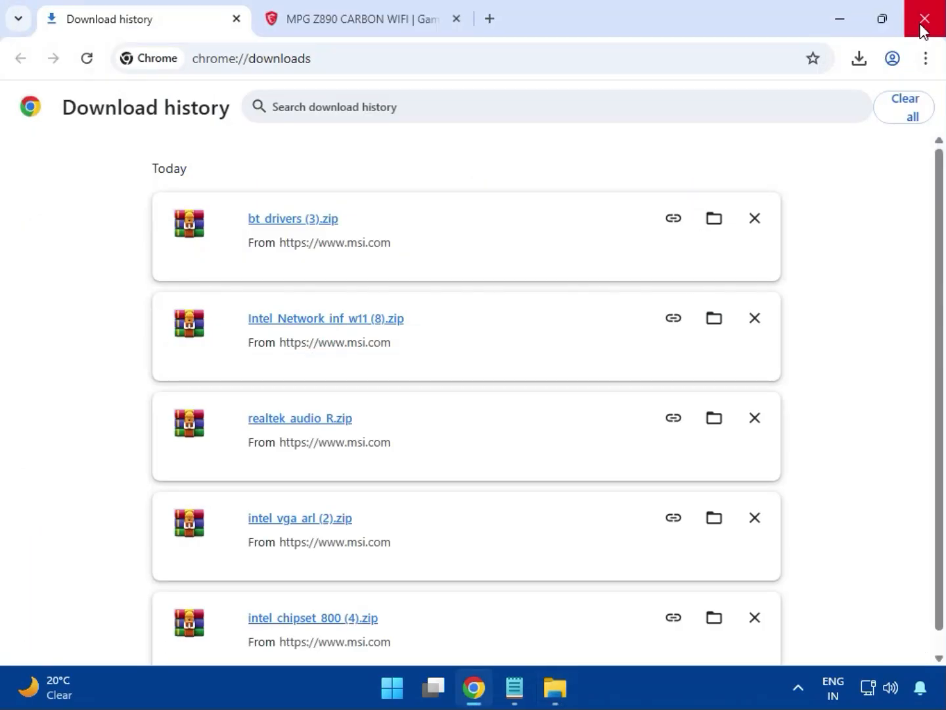